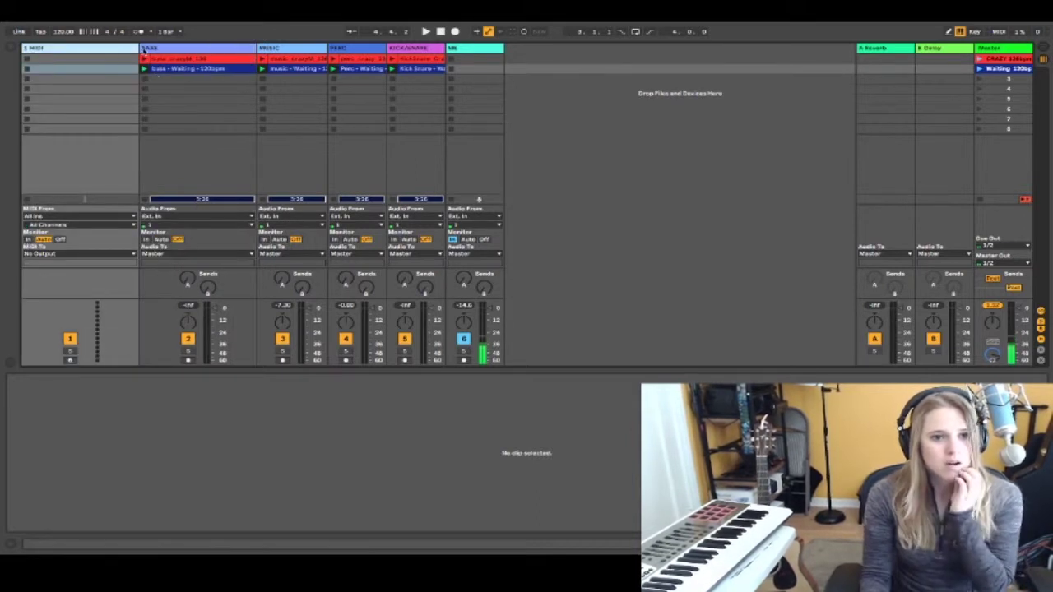
Narrow the first MIDI track and show the Instruments category in the browser
{"action": "left_click_drag", "start_coordinate": [138, 49], "coordinate": [91, 49]}
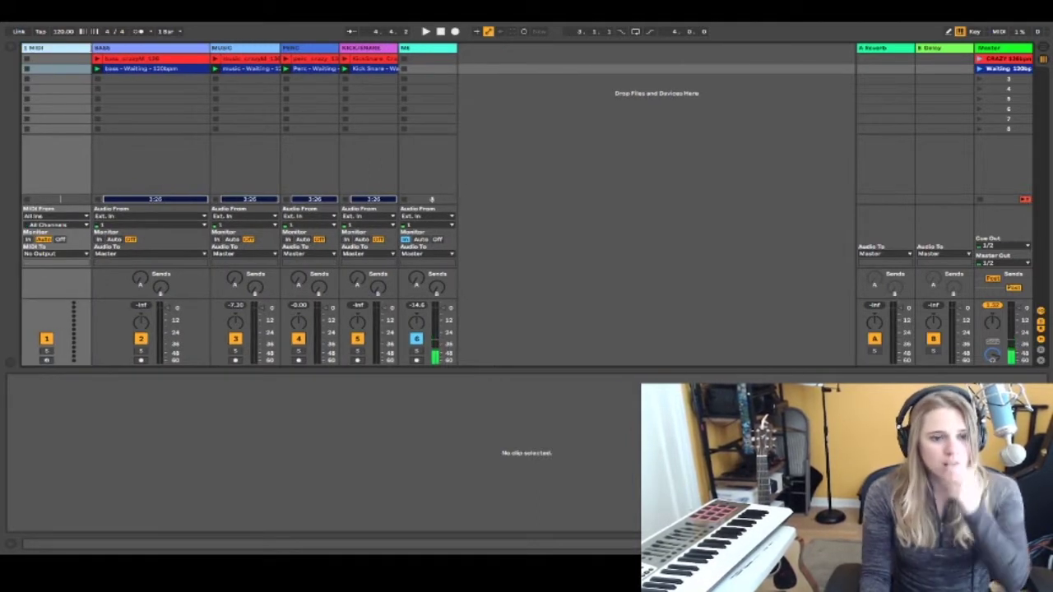
{"action": "left_click", "coordinate": [15, 48]}
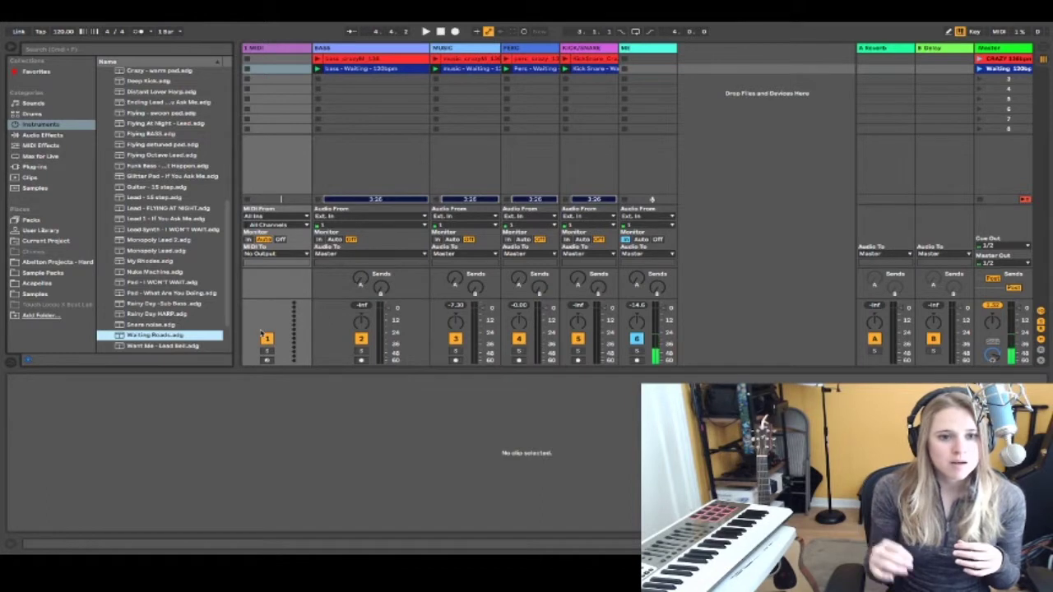
{"action": "scroll", "coordinate": [160, 186], "scroll_direction": "up", "scroll_amount": 5}
{"action": "scroll", "coordinate": [158, 183], "scroll_direction": "up", "scroll_amount": 5}
{"action": "left_click", "coordinate": [55, 112]}
{"action": "left_click", "coordinate": [46, 127]}
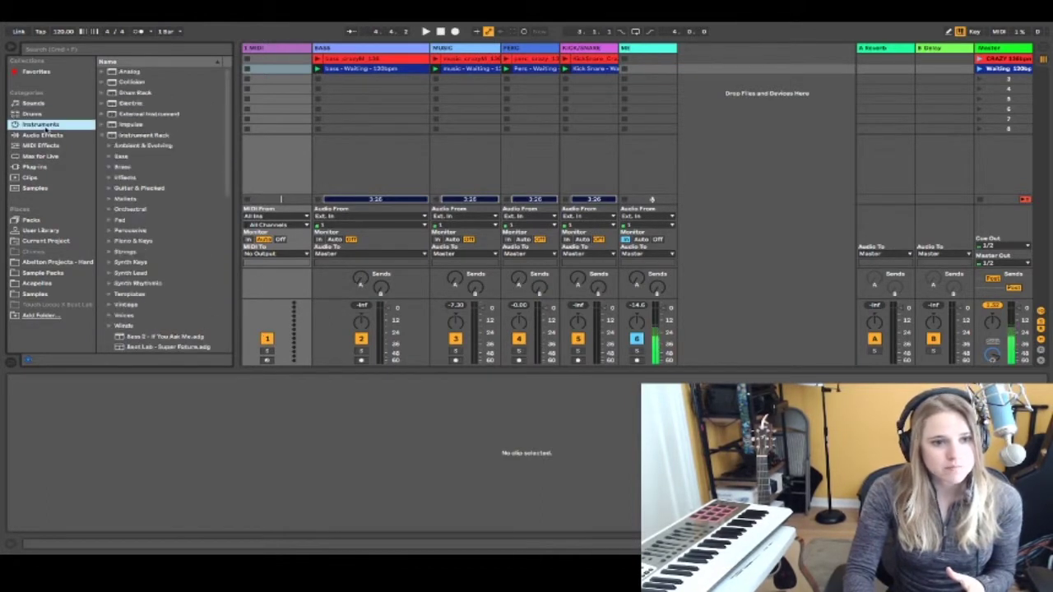
Collapse the Instrument Rack folder and load an empty Instrument Rack onto the first MIDI track
{"action": "left_click", "coordinate": [103, 134]}
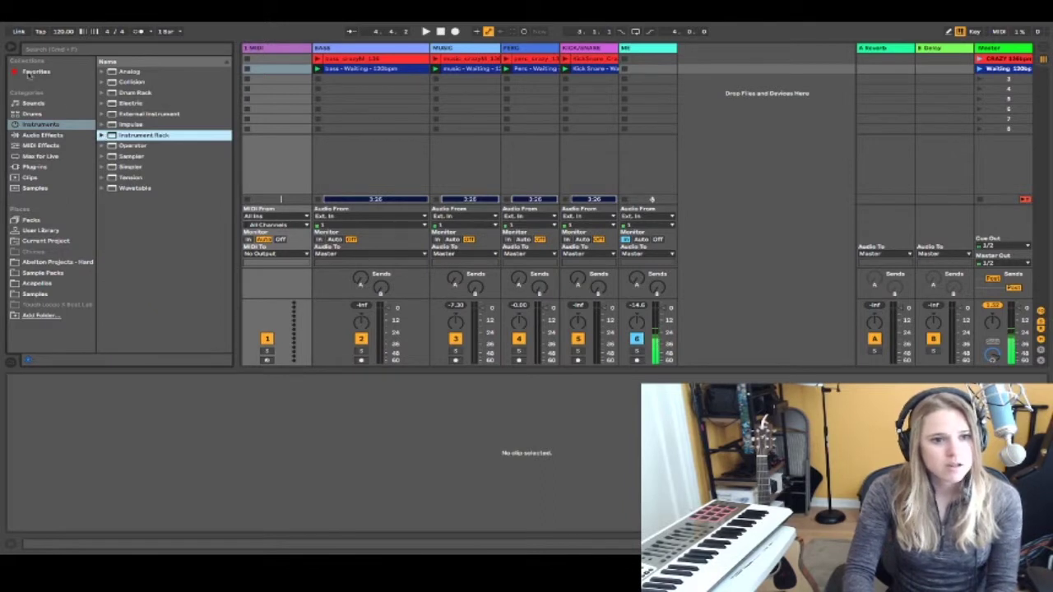
{"action": "left_click", "coordinate": [41, 125]}
{"action": "left_click", "coordinate": [137, 137]}
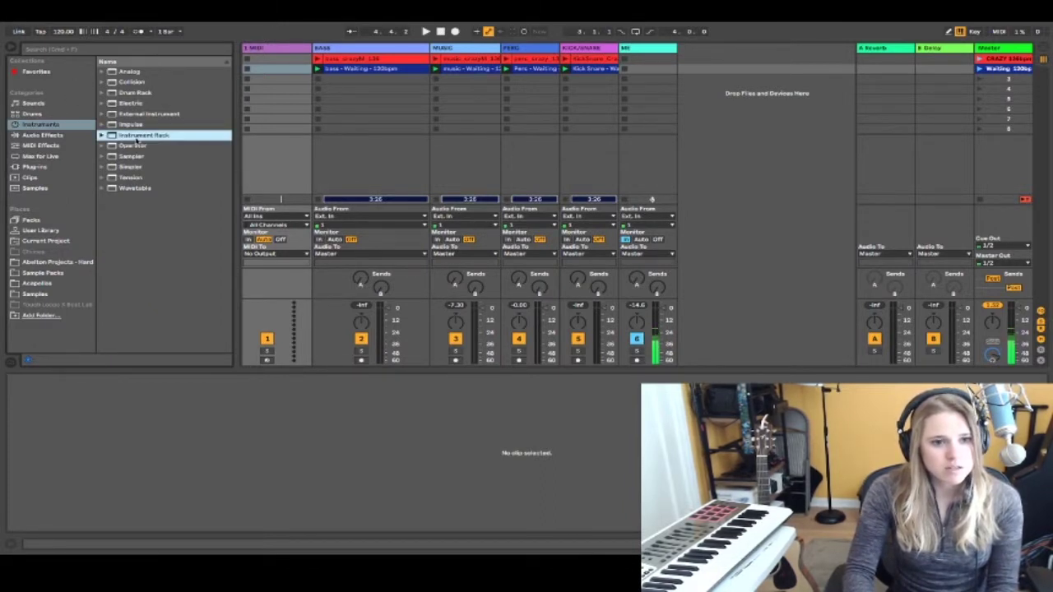
{"action": "left_click_drag", "start_coordinate": [143, 137], "coordinate": [270, 58]}
{"action": "left_click", "coordinate": [68, 507]}
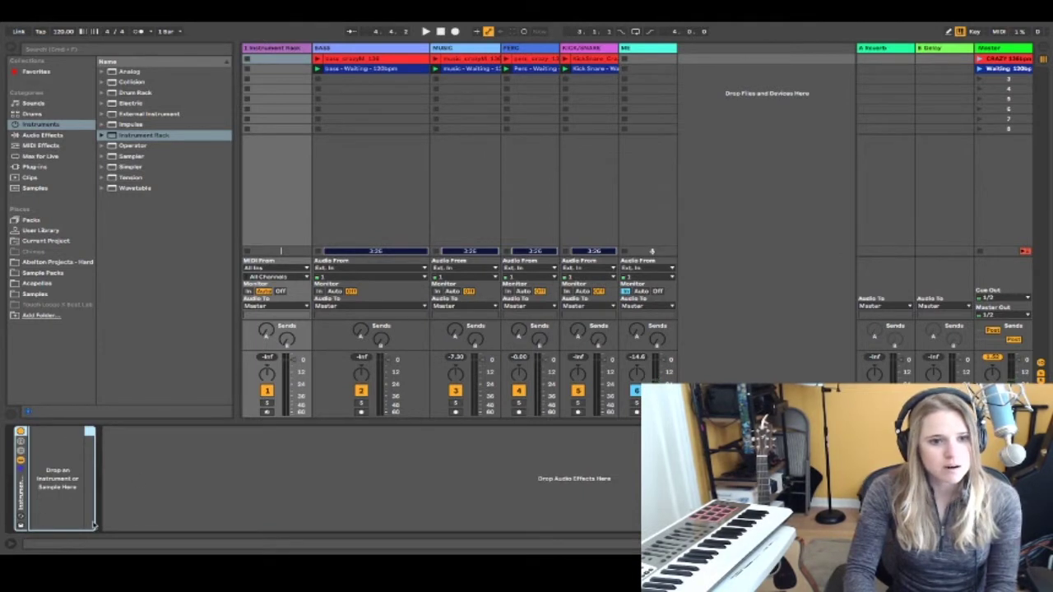
Expand the Instrument Rack folder and look through the saved rack presets
{"action": "left_click", "coordinate": [102, 135]}
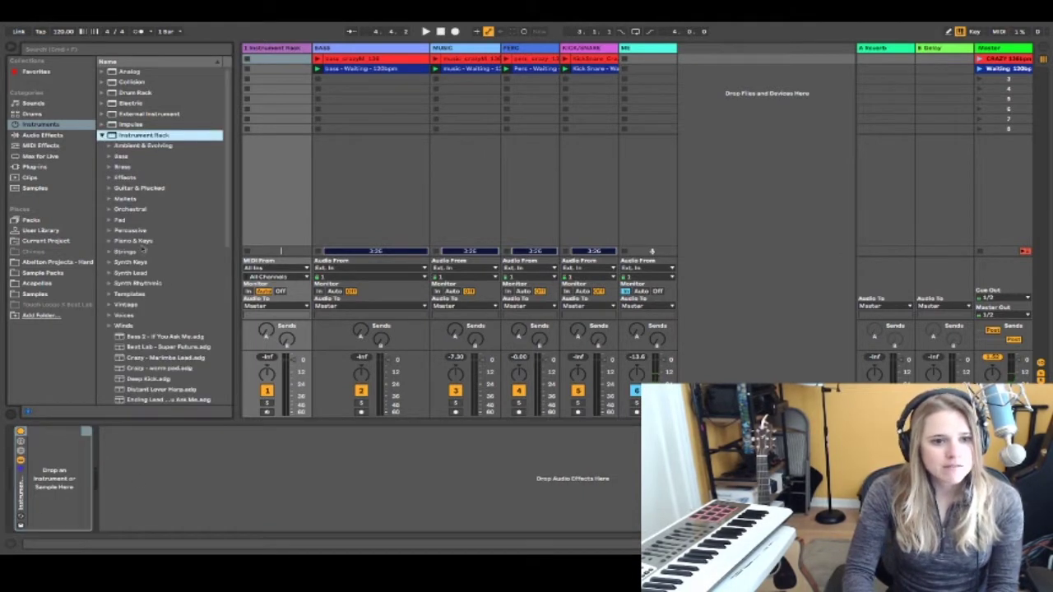
{"action": "scroll", "coordinate": [141, 250], "scroll_direction": "down", "scroll_amount": 5}
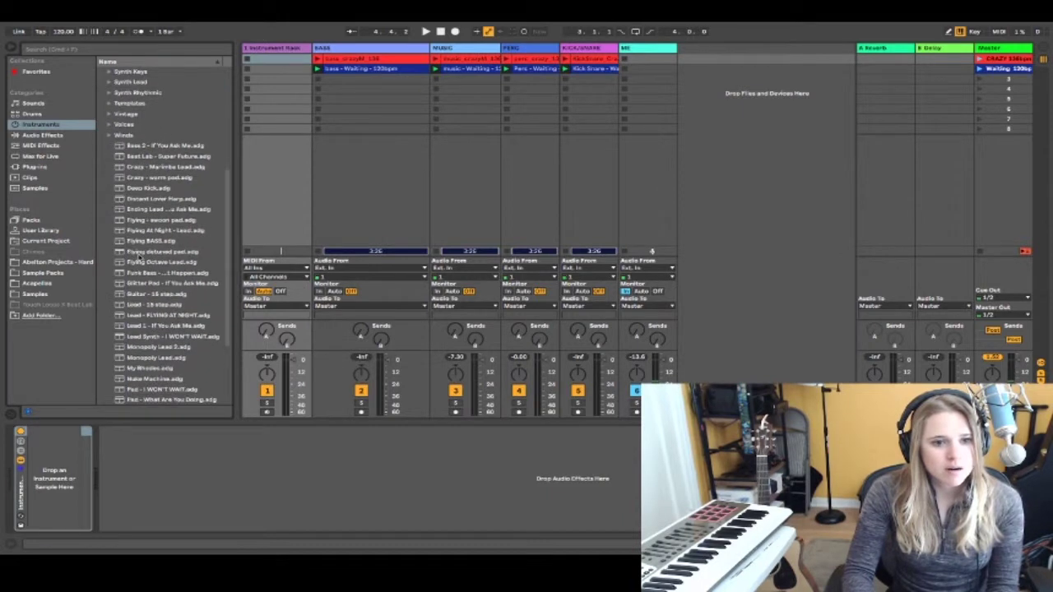
{"action": "scroll", "coordinate": [139, 259], "scroll_direction": "down", "scroll_amount": 2}
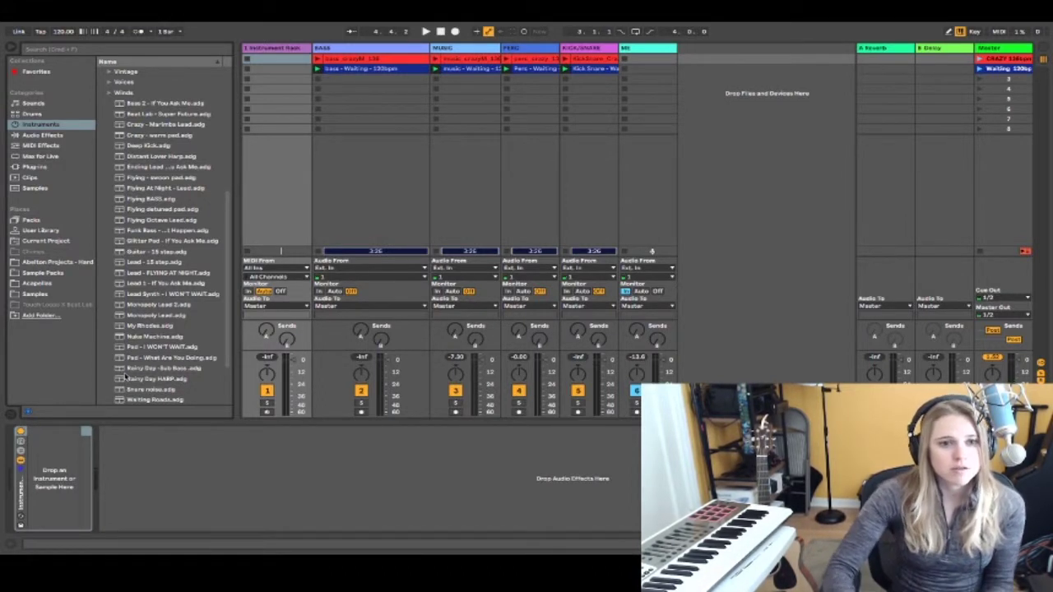
Insert a MIDI track after the ME track and load the Brutal Quad Saw preset from the Brass sounds on it
{"action": "left_click", "coordinate": [659, 49]}
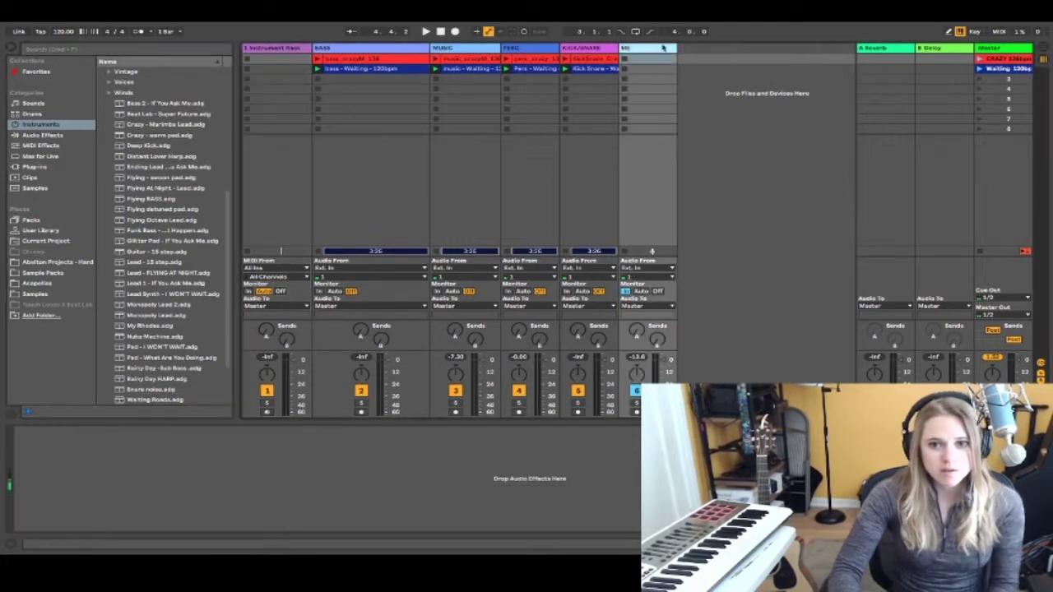
{"action": "key", "text": "ctrl+shift+t"}
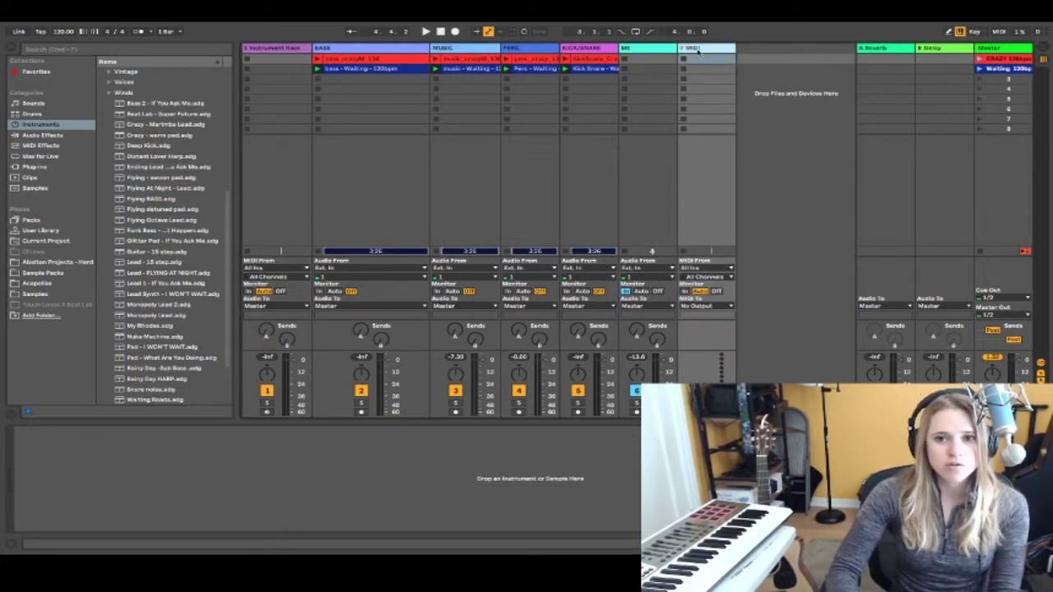
{"action": "left_click", "coordinate": [54, 104]}
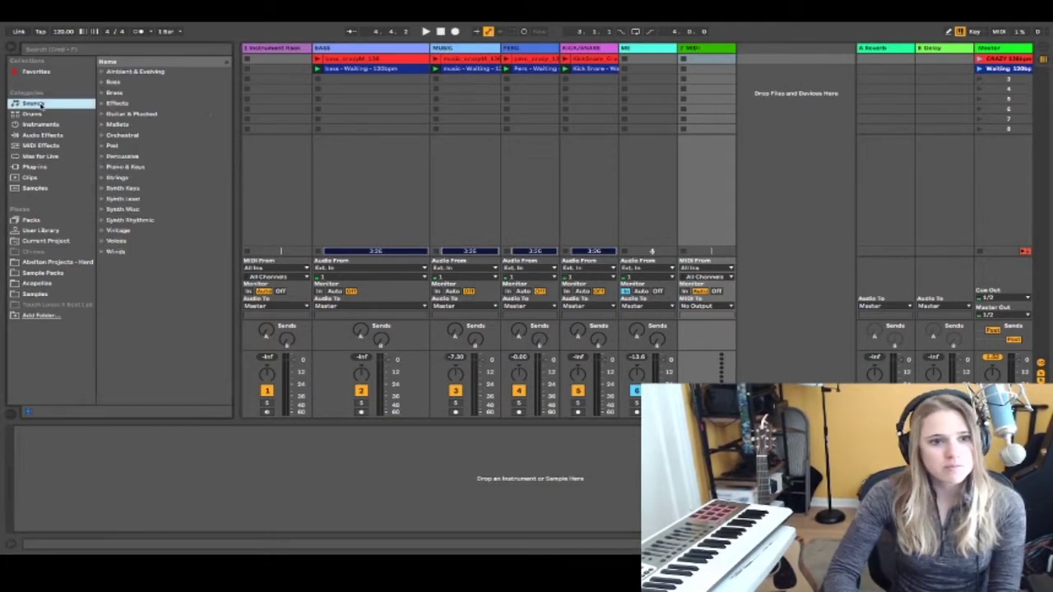
{"action": "left_click", "coordinate": [107, 93]}
{"action": "left_click", "coordinate": [147, 176]}
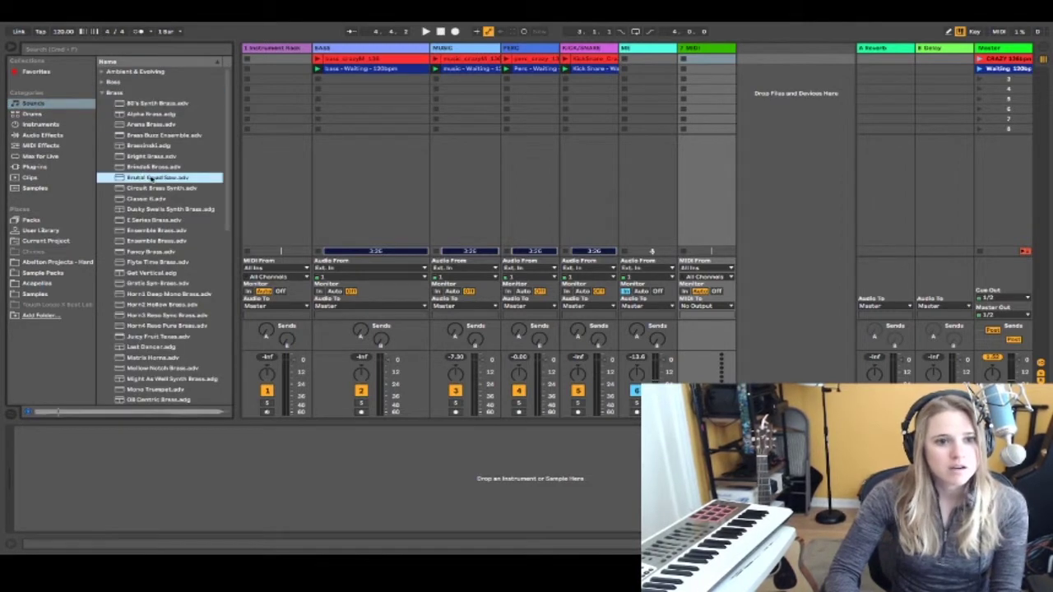
{"action": "left_click_drag", "start_coordinate": [149, 179], "coordinate": [403, 460]}
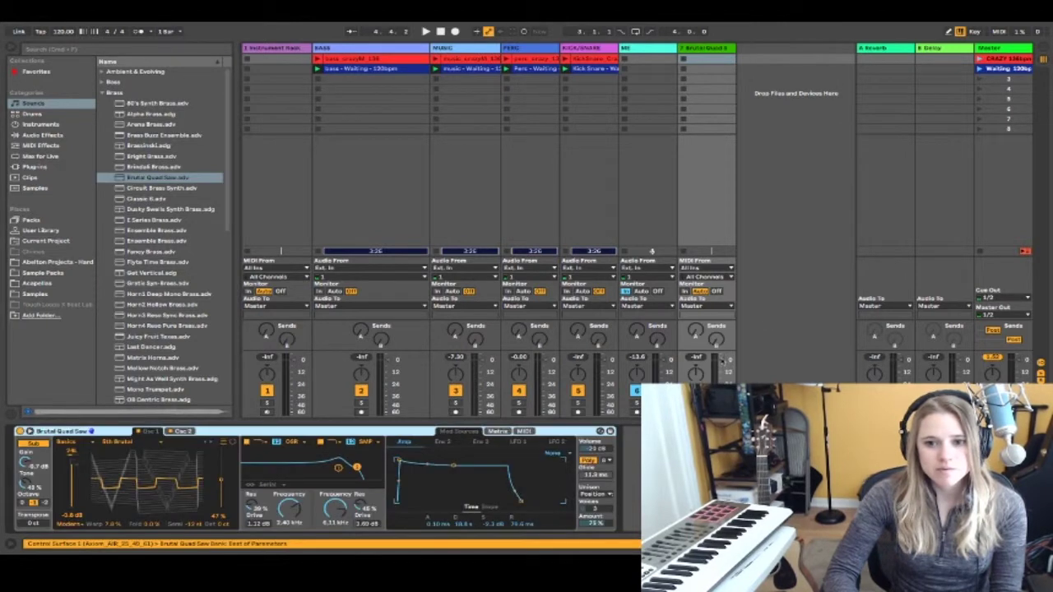
Add a Saturator and the Pedal preset Warm Fuzz after the Brutal Quad Saw instrument
{"action": "left_click", "coordinate": [42, 134]}
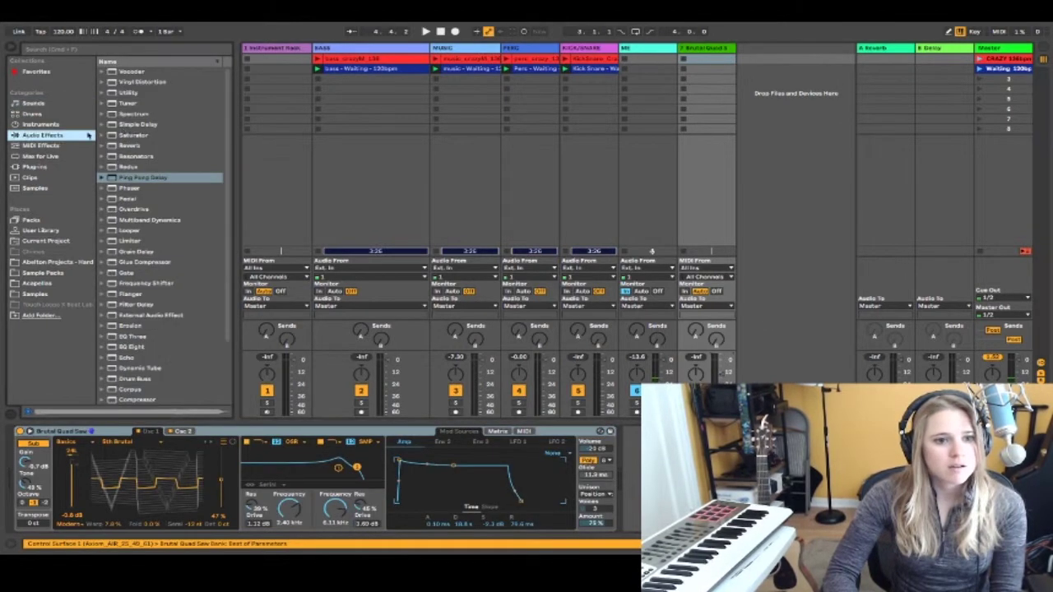
{"action": "left_click", "coordinate": [133, 135]}
{"action": "left_click_drag", "start_coordinate": [558, 375], "coordinate": [625, 460]}
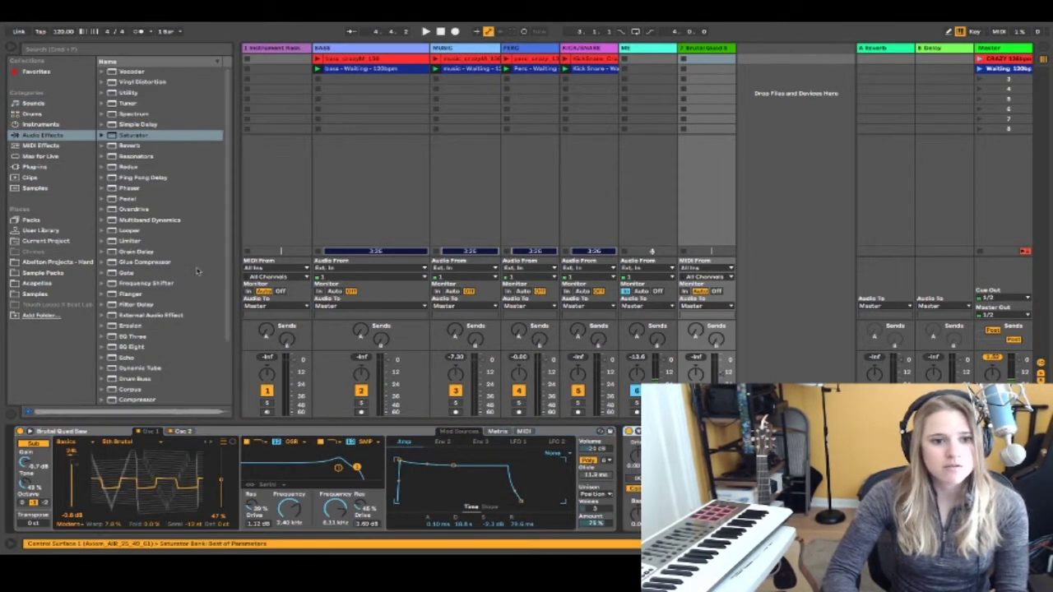
{"action": "left_click", "coordinate": [133, 199]}
{"action": "left_click", "coordinate": [103, 200]}
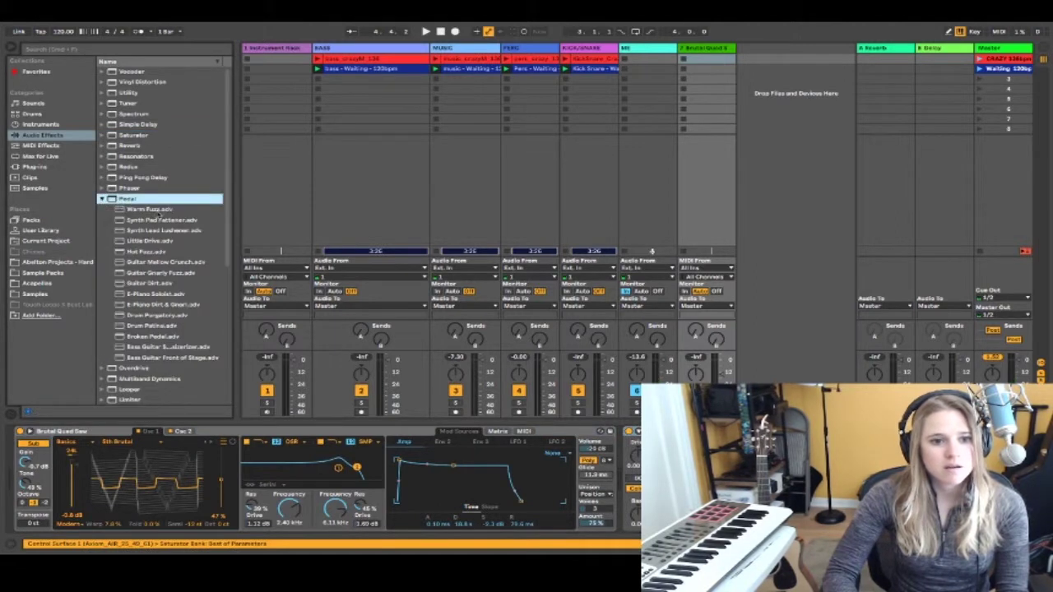
{"action": "left_click", "coordinate": [158, 211]}
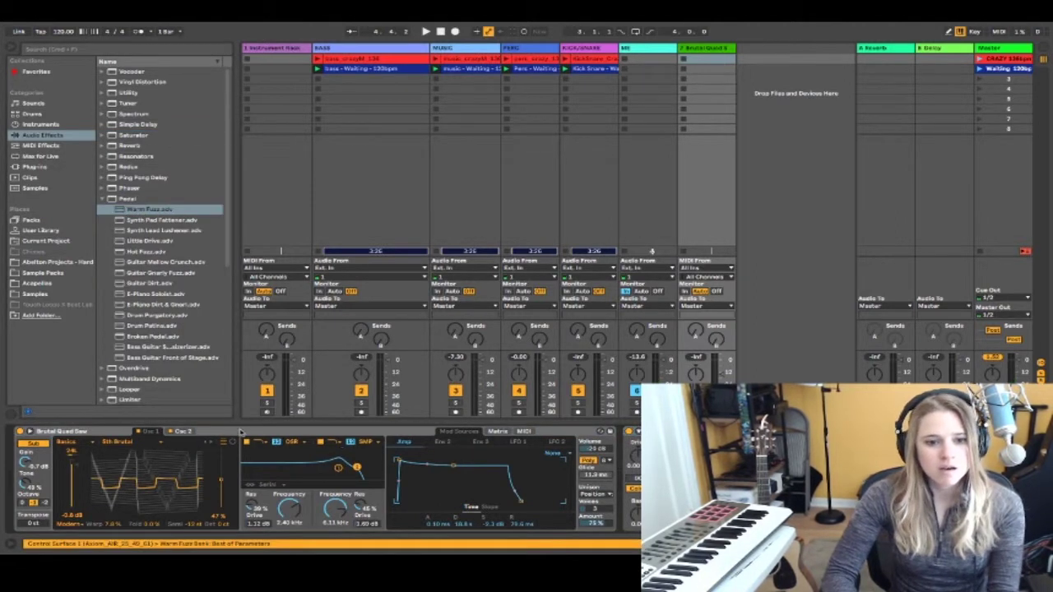
Group the devices on the Brutal Quad Saw track into an Instrument Rack and save it as "crazy saw wave thing"
{"action": "left_click", "coordinate": [241, 432]}
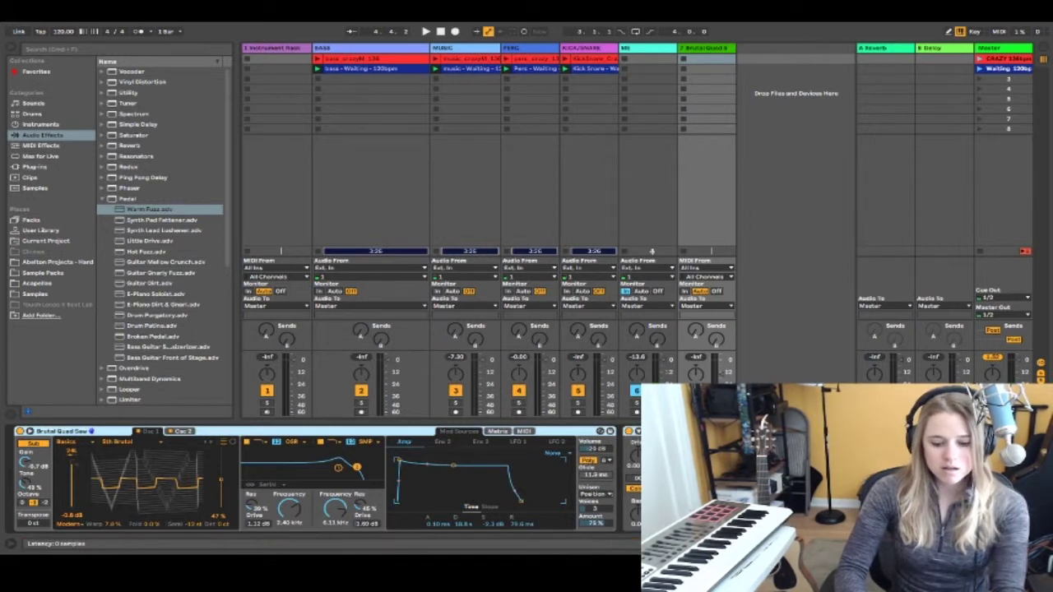
{"action": "key", "text": "ctrl+g"}
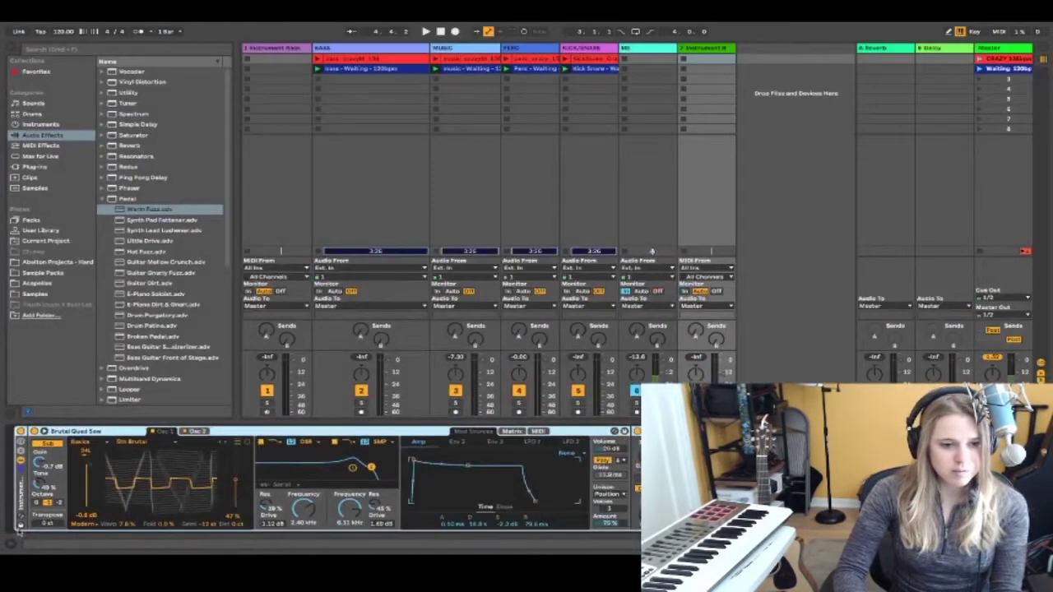
{"action": "left_click", "coordinate": [20, 528]}
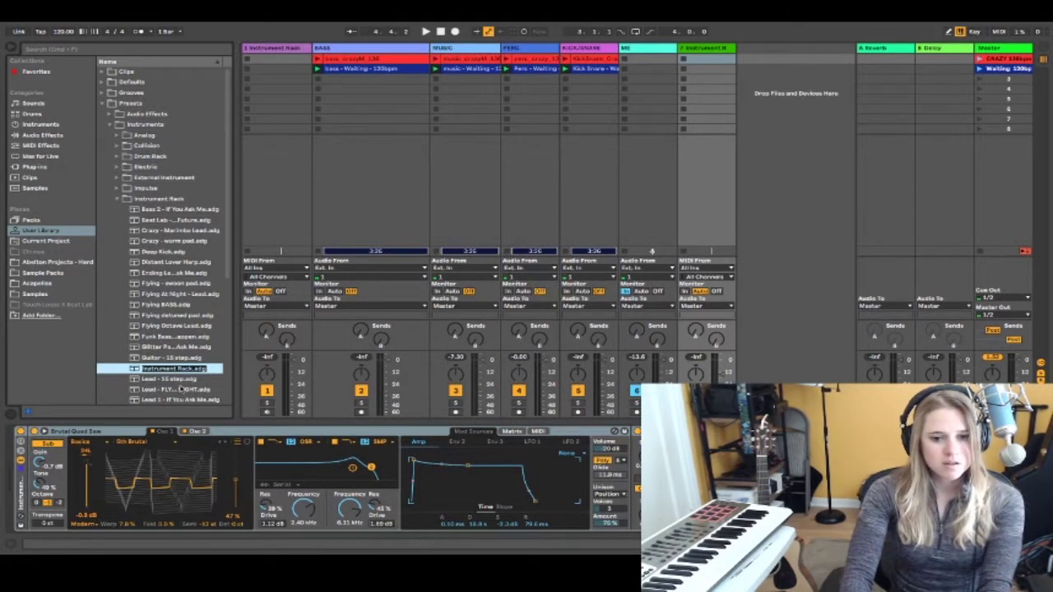
{"action": "type", "text": "crazy saw wave thing"}
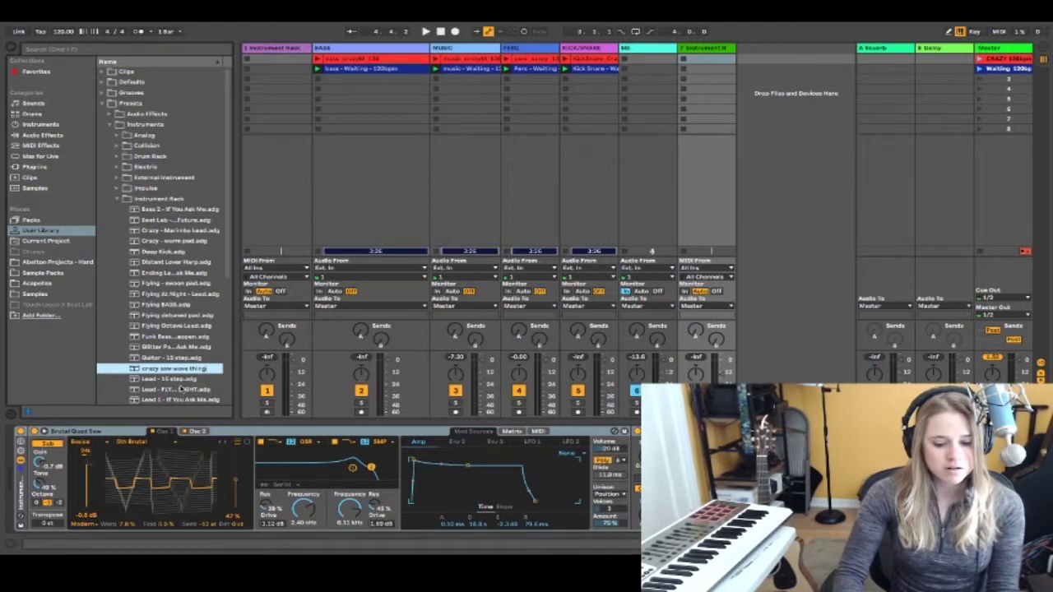
{"action": "key", "text": "Return"}
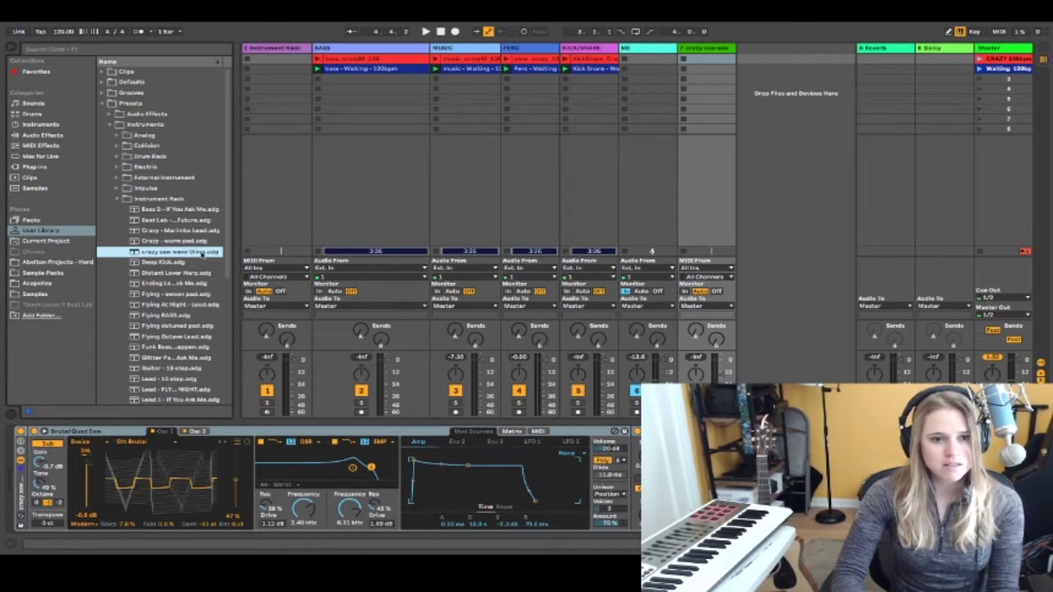
Undo the rack's renaming and grouping, and move the "crazy saw wave thing" preset in the User Library to the trash
{"action": "key", "text": "super+z"}
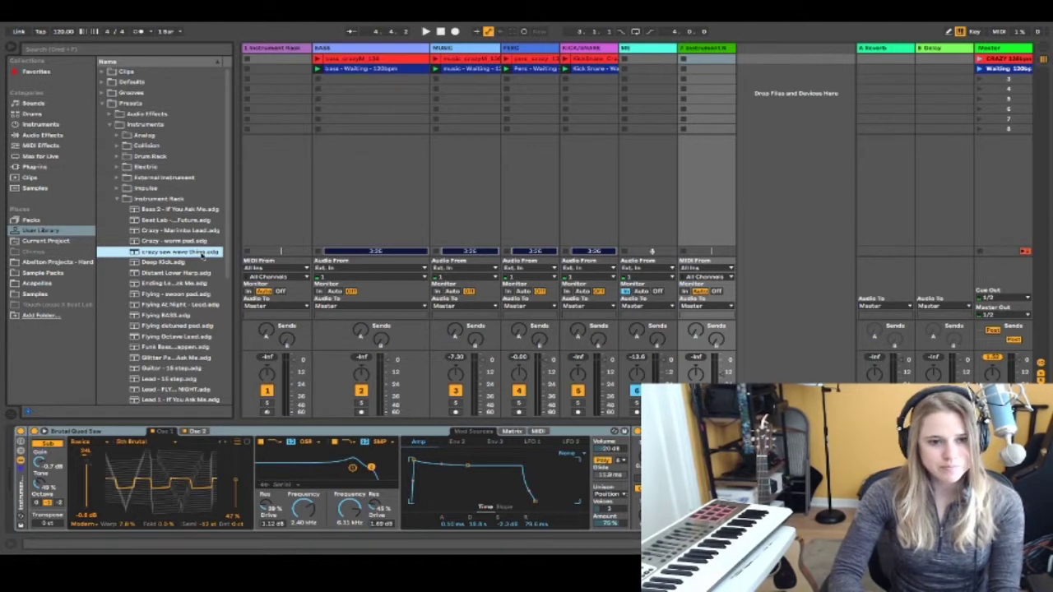
{"action": "key", "text": "super+z"}
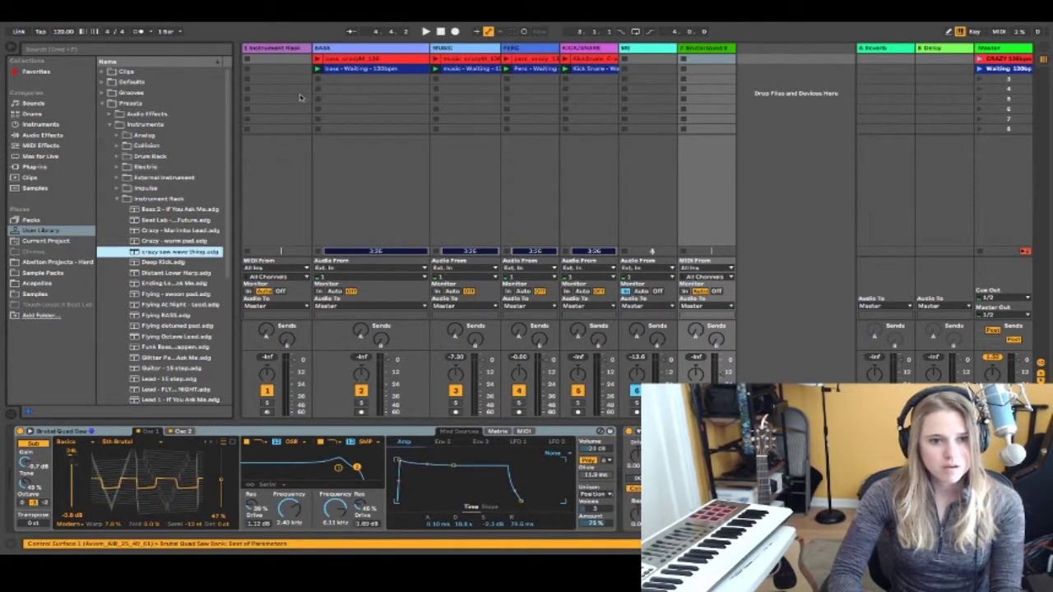
{"action": "left_click", "coordinate": [392, 54]}
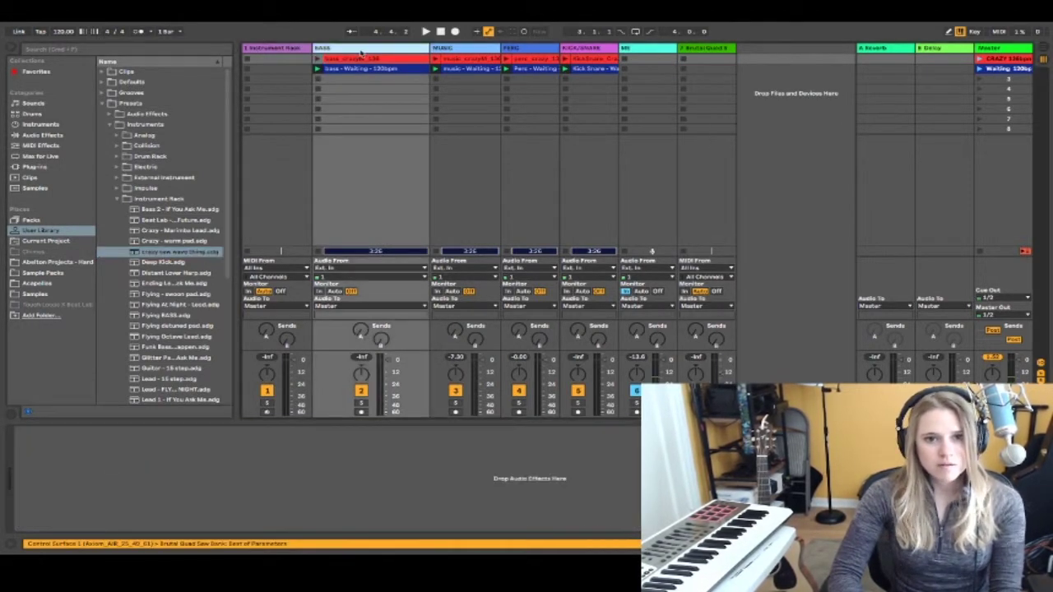
{"action": "right_click", "coordinate": [175, 253]}
{"action": "left_click", "coordinate": [205, 261]}
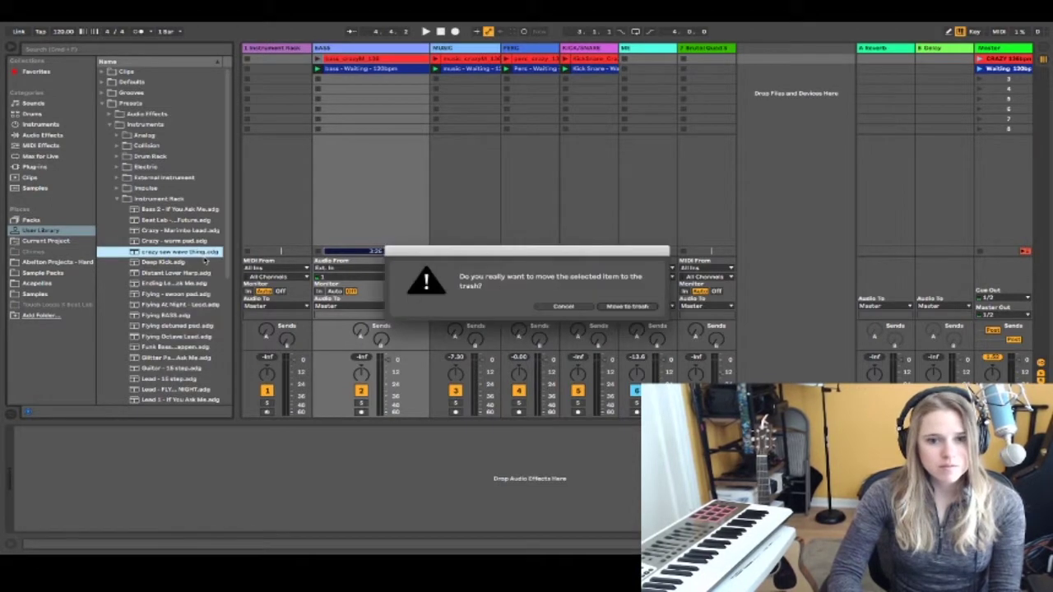
{"action": "left_click", "coordinate": [633, 308]}
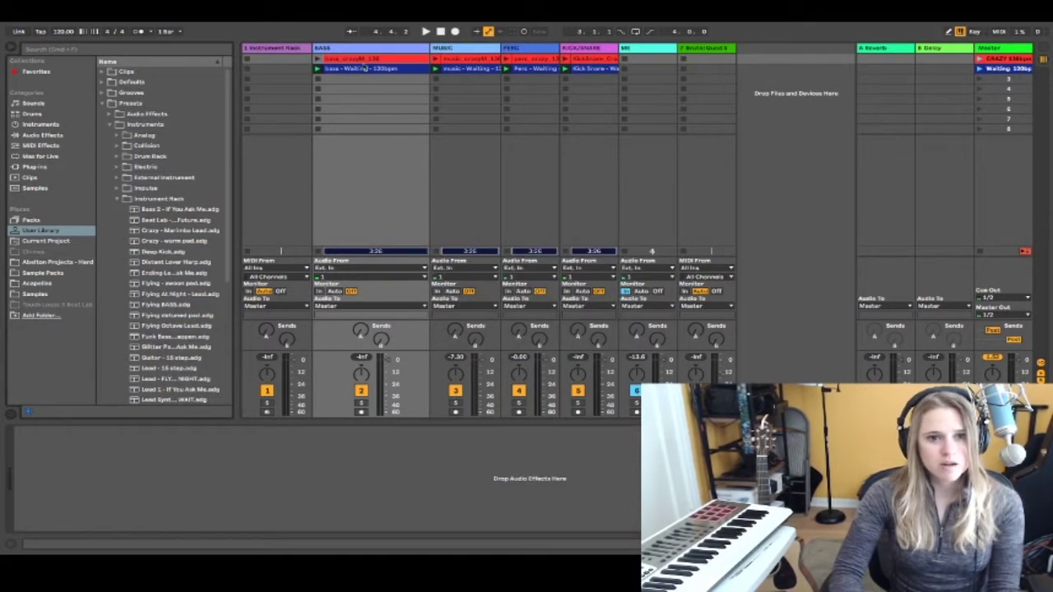
Delete the Brutal Quad Saw track
{"action": "left_click", "coordinate": [709, 49]}
{"action": "key", "text": "Delete"}
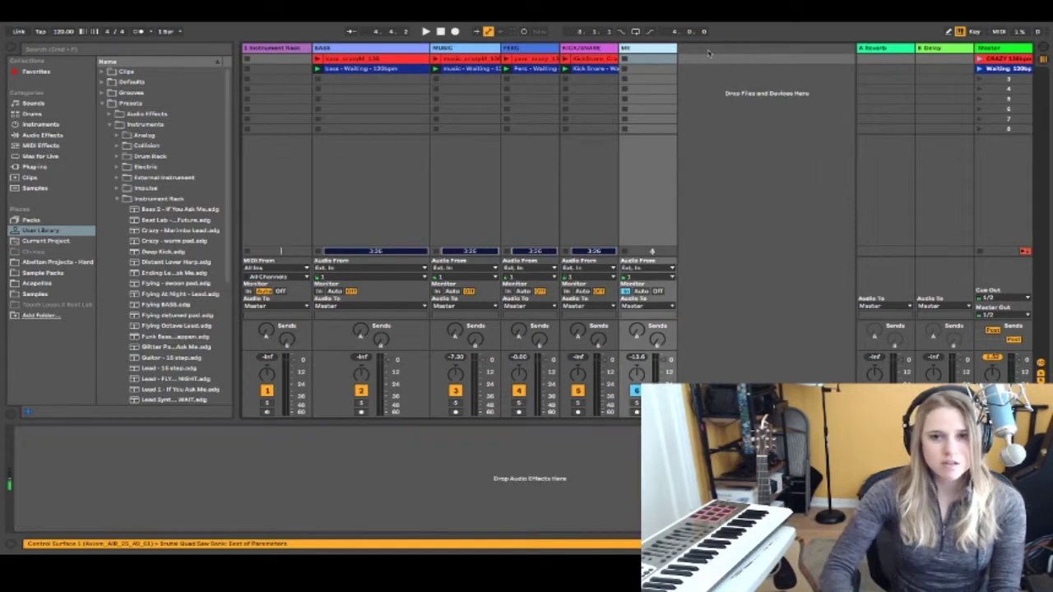
Show the chain list of the first track's empty Instrument Rack and check its selector's description in the Info View
{"action": "left_click", "coordinate": [273, 49]}
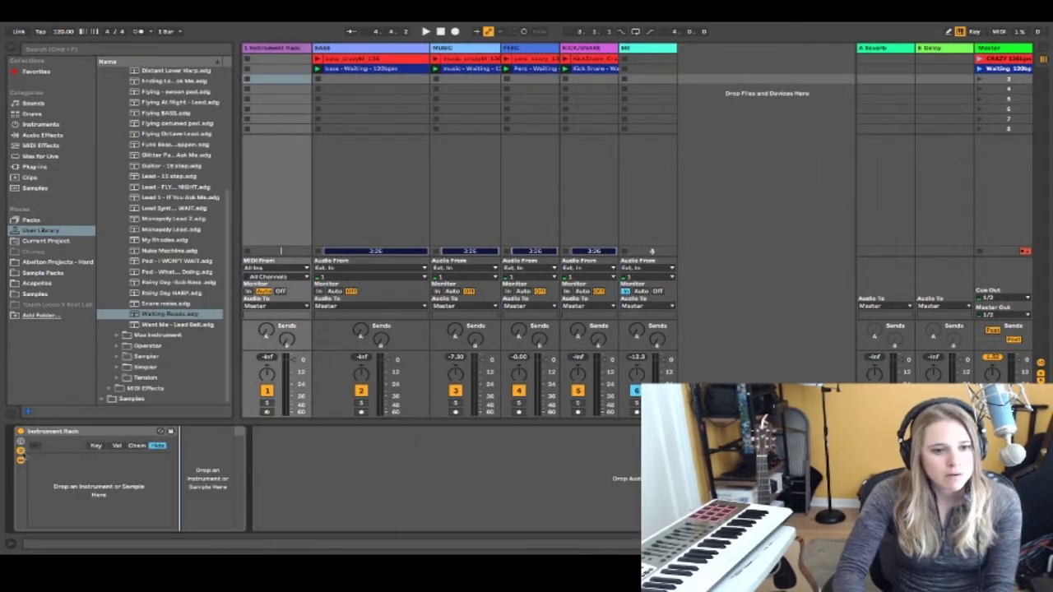
{"action": "left_click", "coordinate": [22, 451]}
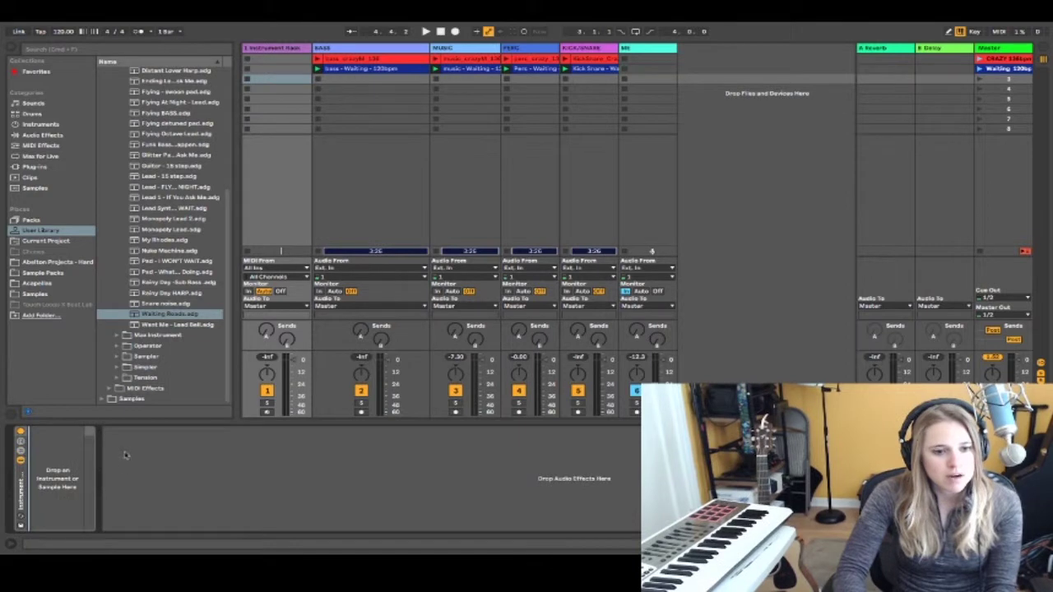
{"action": "left_click", "coordinate": [21, 451]}
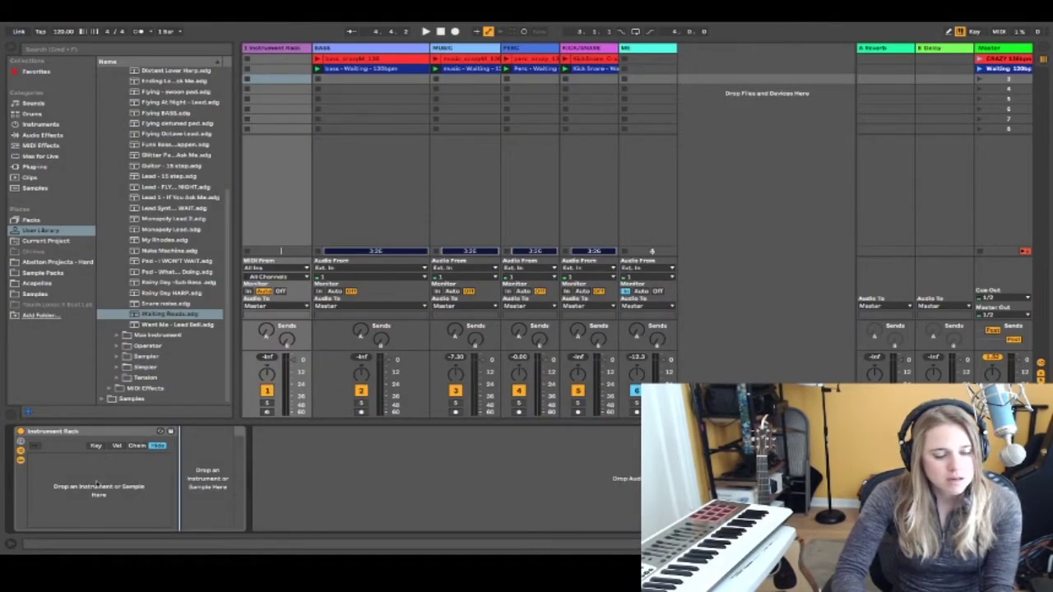
{"action": "left_click", "coordinate": [11, 543]}
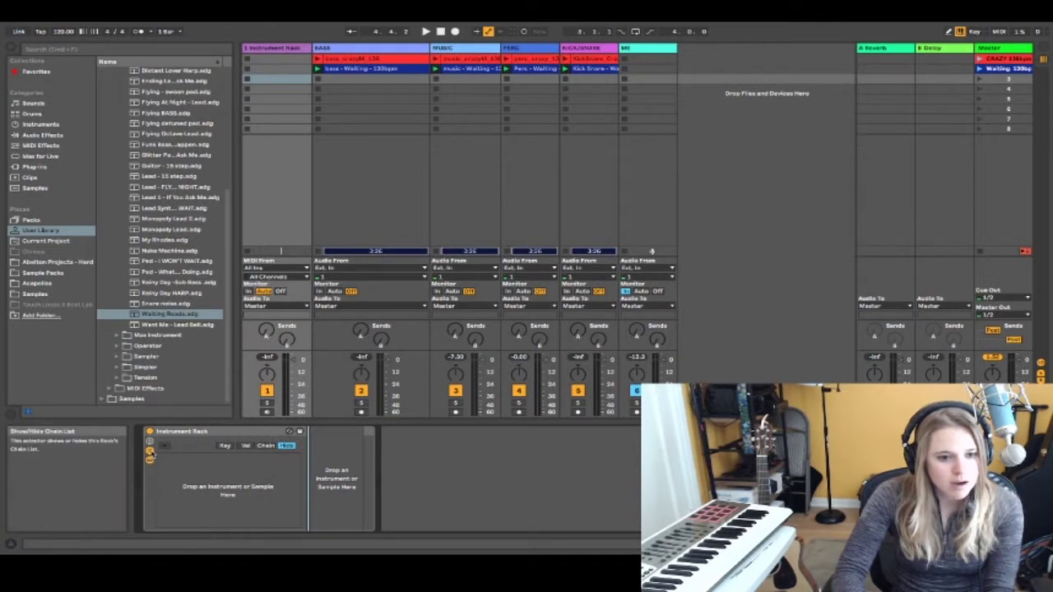
{"action": "left_click", "coordinate": [11, 544]}
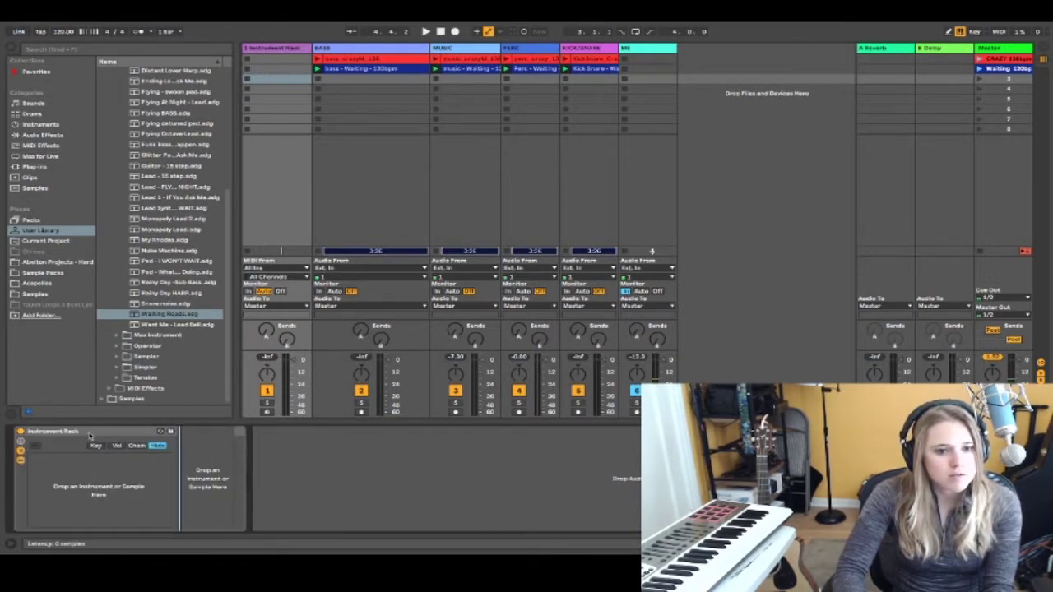
Add the "Crazy - warm pad" preset from the User Library as the first chain of the empty Instrument Rack
{"action": "scroll", "coordinate": [175, 202], "scroll_direction": "up", "scroll_amount": 5}
{"action": "scroll", "coordinate": [175, 201], "scroll_direction": "down", "scroll_amount": 5}
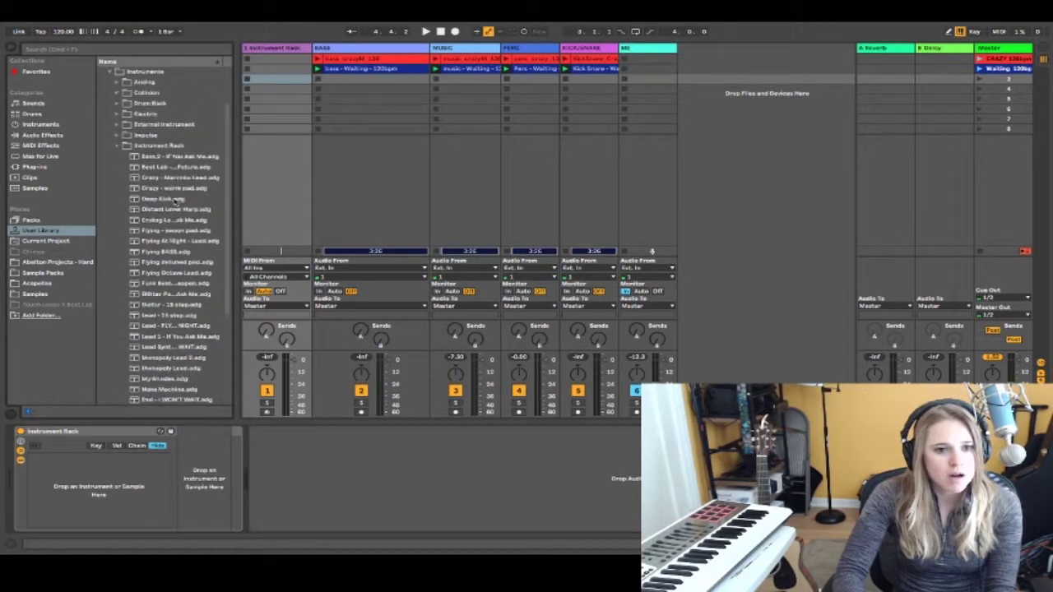
{"action": "scroll", "coordinate": [176, 201], "scroll_direction": "up", "scroll_amount": 2}
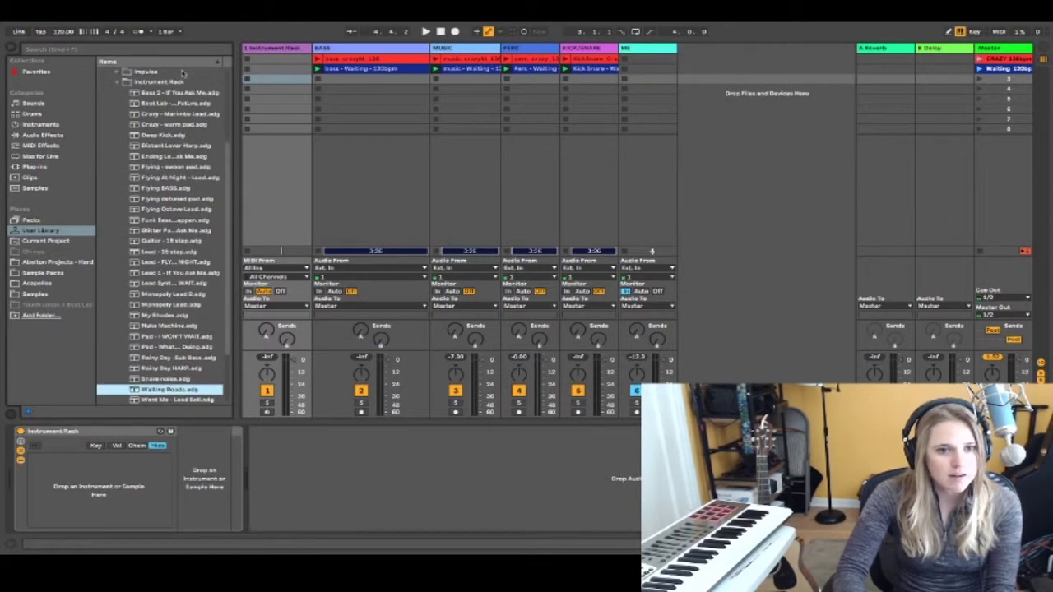
{"action": "left_click", "coordinate": [166, 114]}
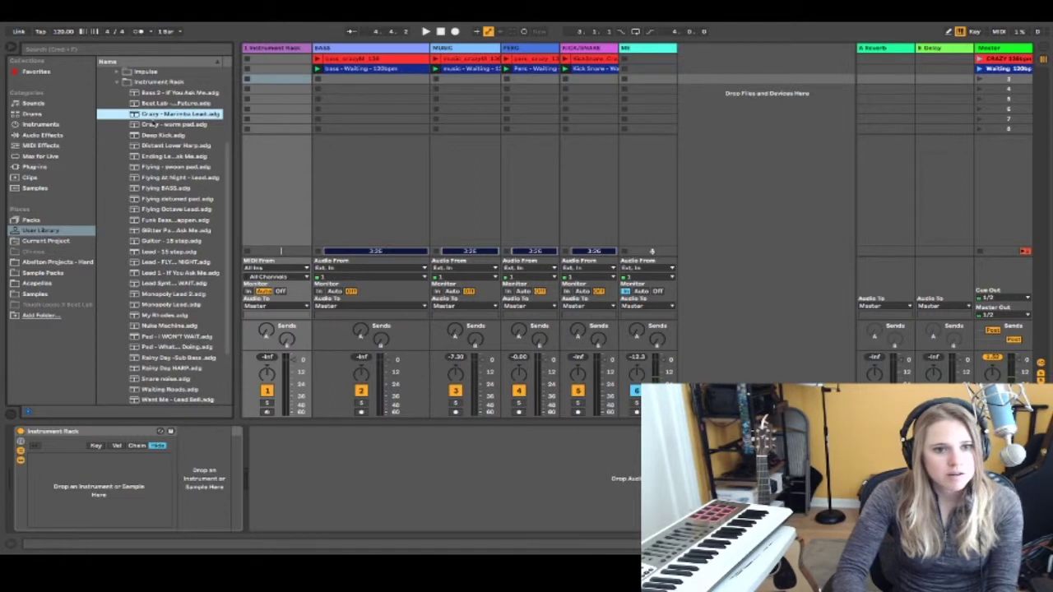
{"action": "left_click", "coordinate": [165, 124]}
{"action": "left_click_drag", "start_coordinate": [165, 125], "coordinate": [93, 479]}
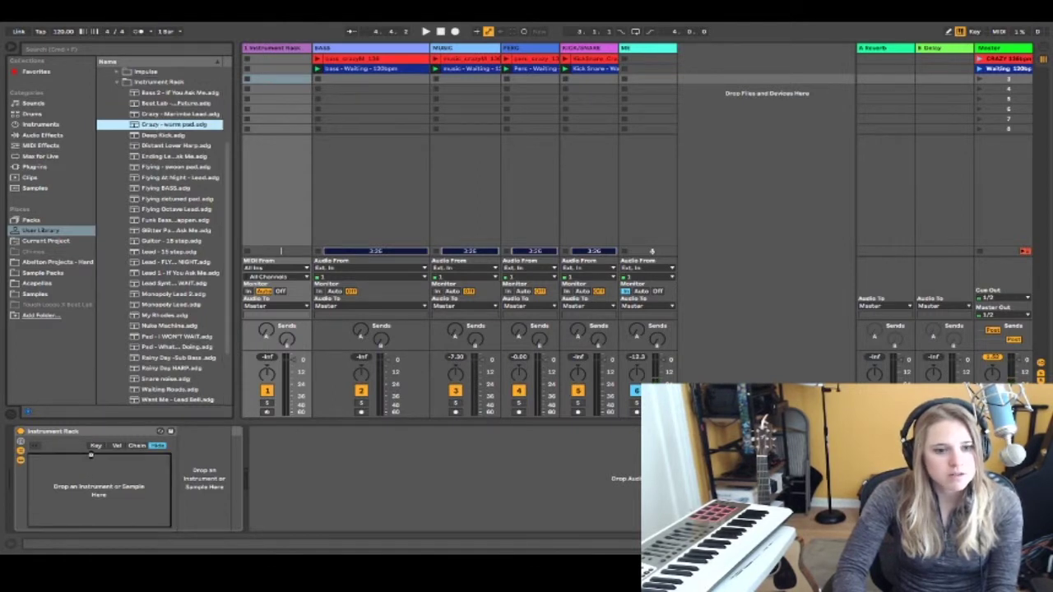
Add the "Crazy - Marimba Lead" and "Waiting Roads" presets as further chains in the Instrument Rack
{"action": "left_click", "coordinate": [174, 114]}
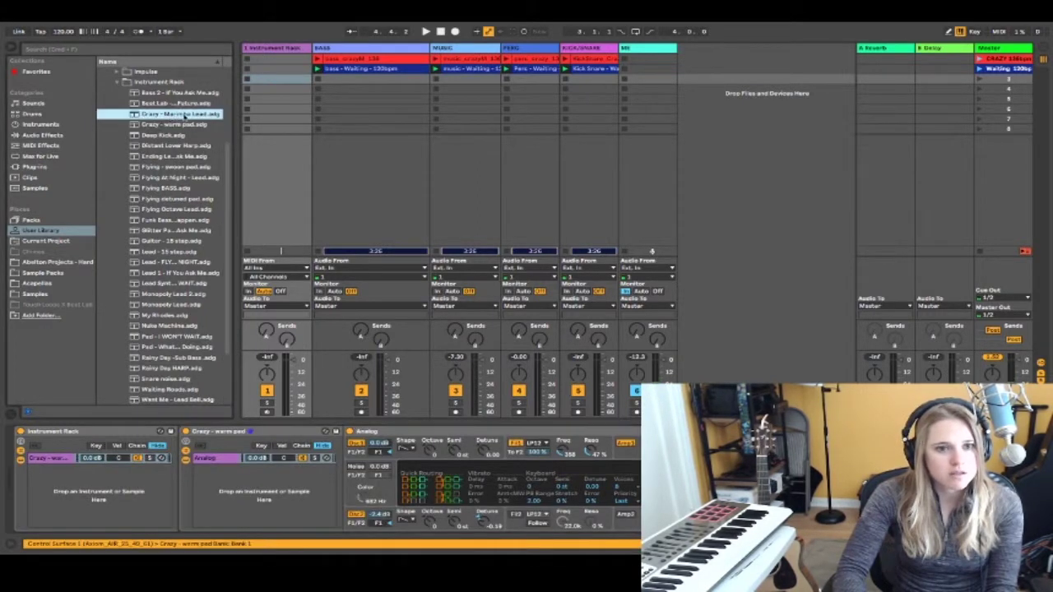
{"action": "left_click_drag", "start_coordinate": [163, 115], "coordinate": [105, 469]}
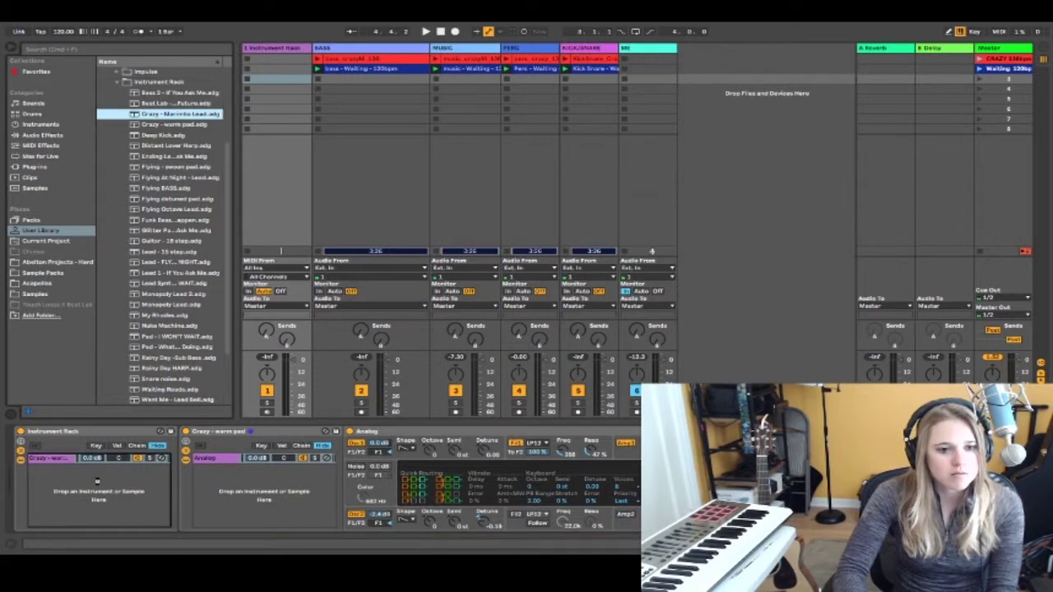
{"action": "scroll", "coordinate": [165, 249], "scroll_direction": "down", "scroll_amount": 3}
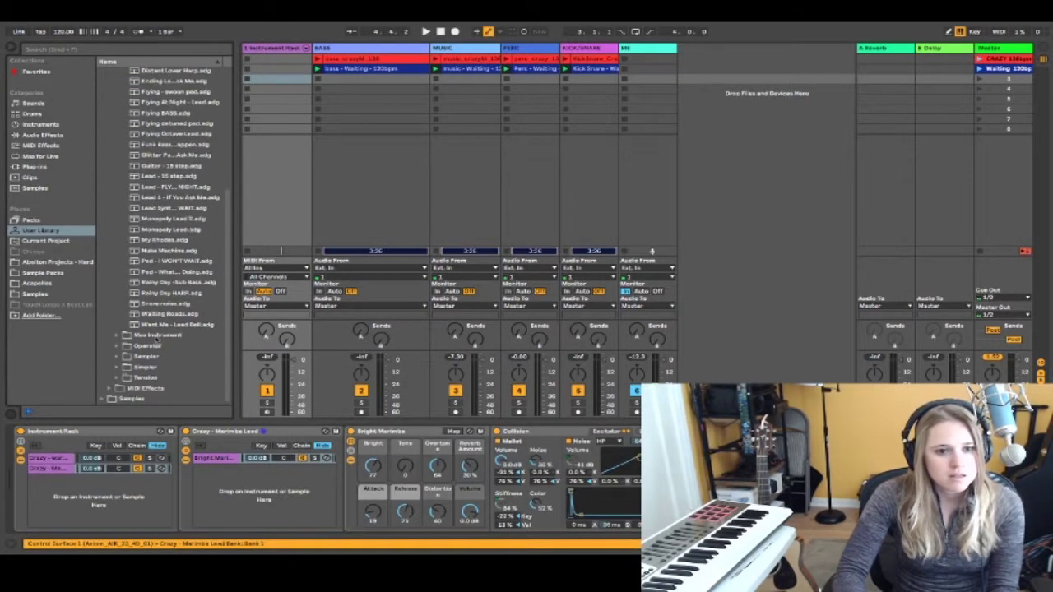
{"action": "left_click", "coordinate": [167, 314]}
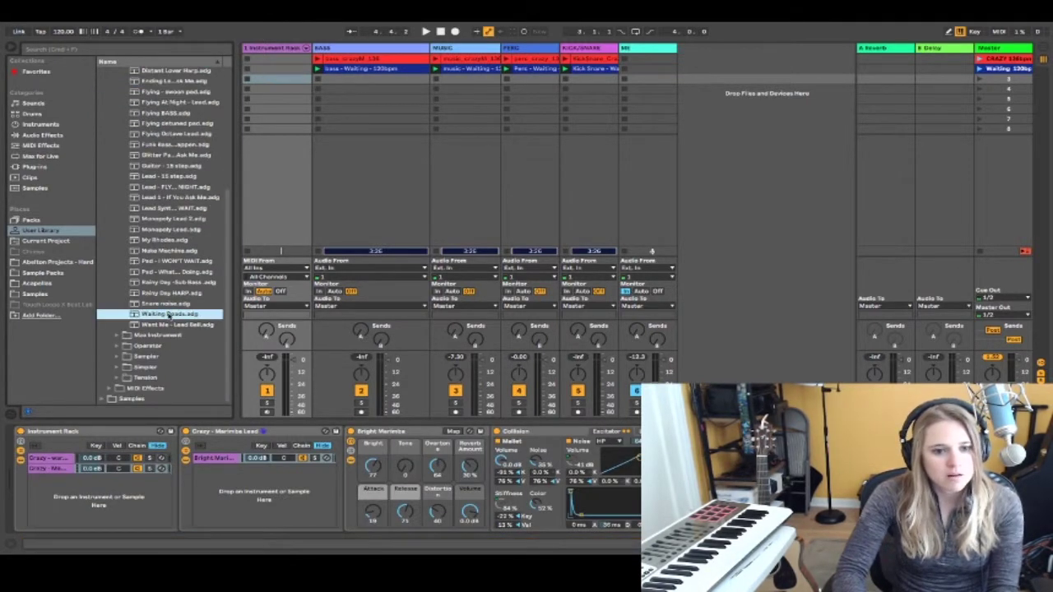
{"action": "left_click_drag", "start_coordinate": [168, 315], "coordinate": [85, 493]}
Inspect the devices inside each of the rack's three chains, ending with Waiting Roads
{"action": "left_click", "coordinate": [53, 458]}
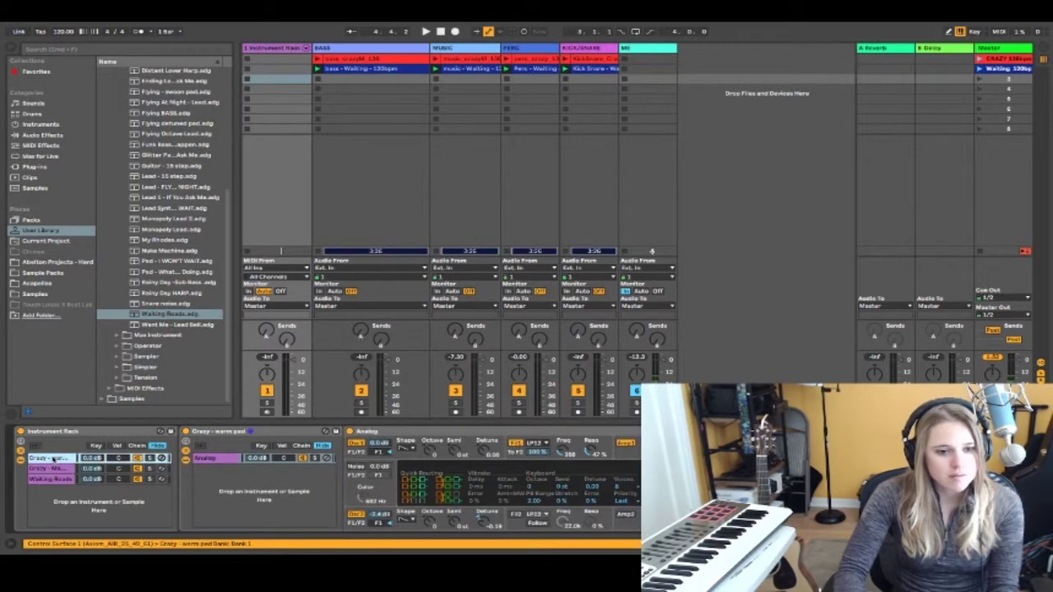
{"action": "left_click", "coordinate": [54, 468]}
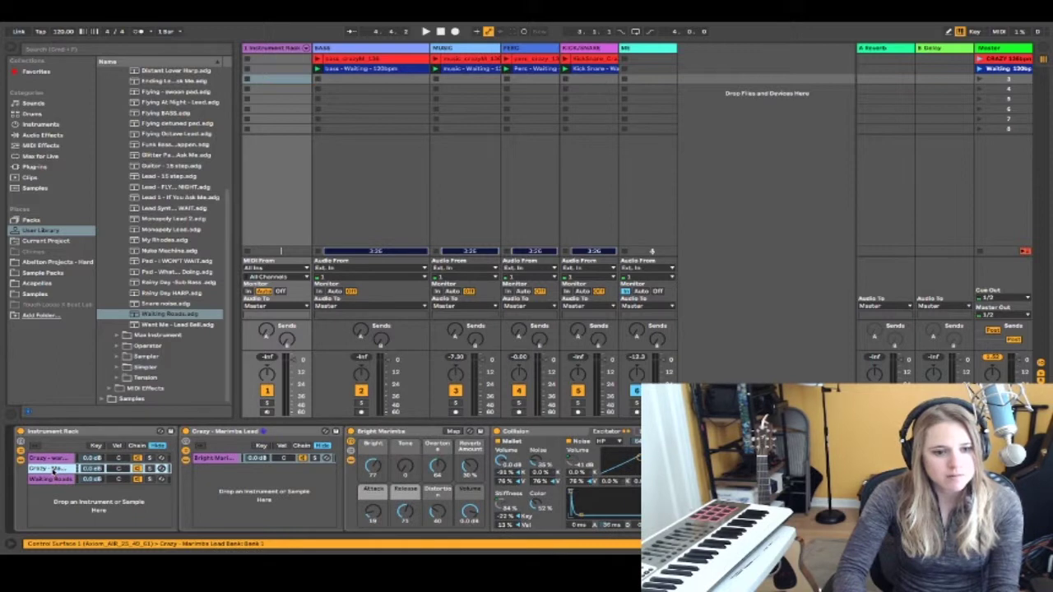
{"action": "left_click", "coordinate": [51, 458]}
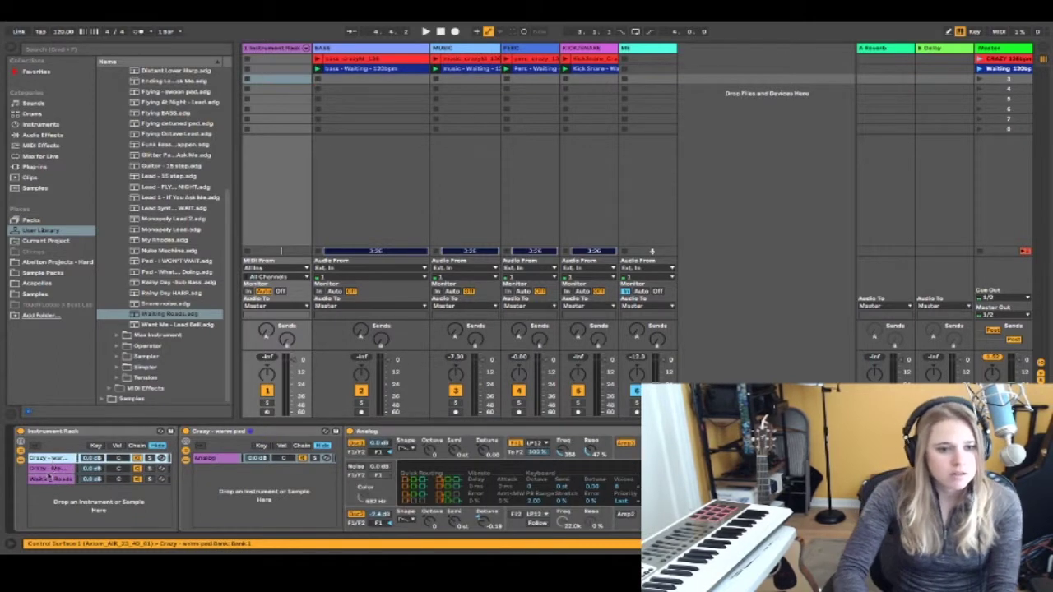
{"action": "left_click", "coordinate": [49, 478]}
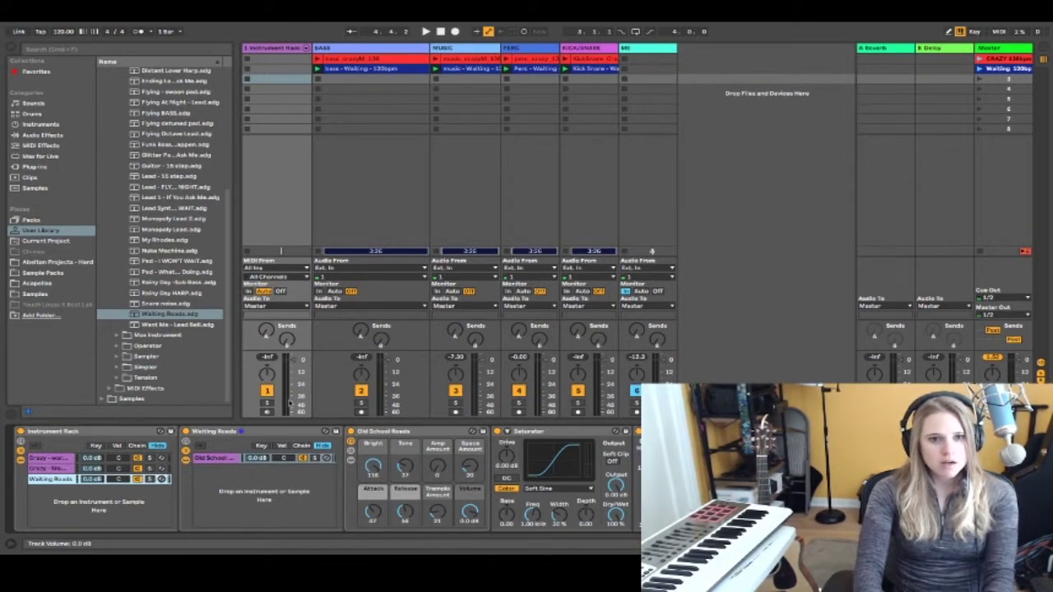
Arm the Instrument Rack track and display the rack's chain select zones
{"action": "left_click", "coordinate": [267, 412]}
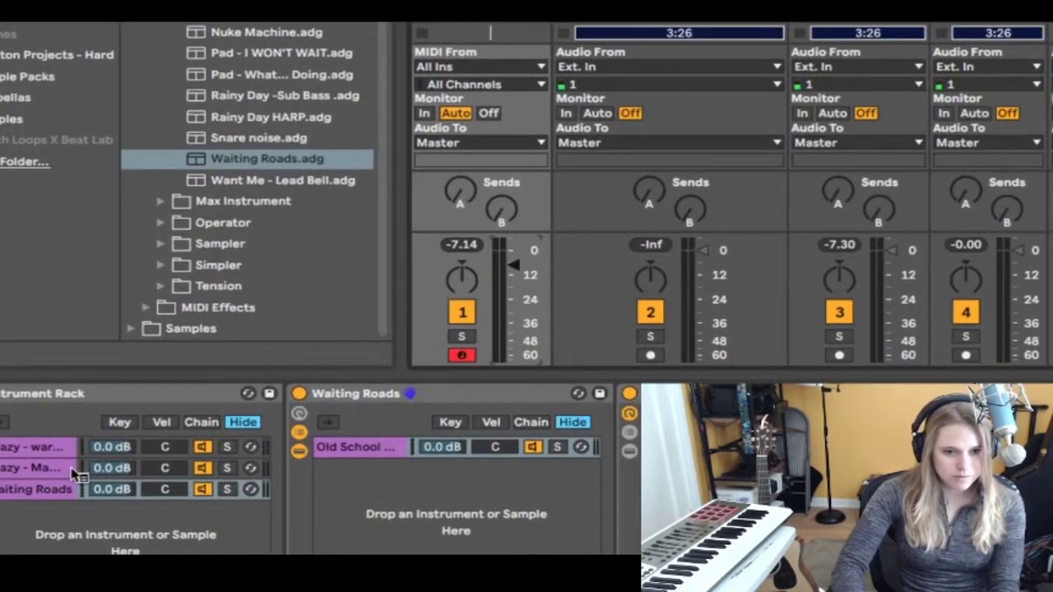
{"action": "left_click", "coordinate": [184, 427]}
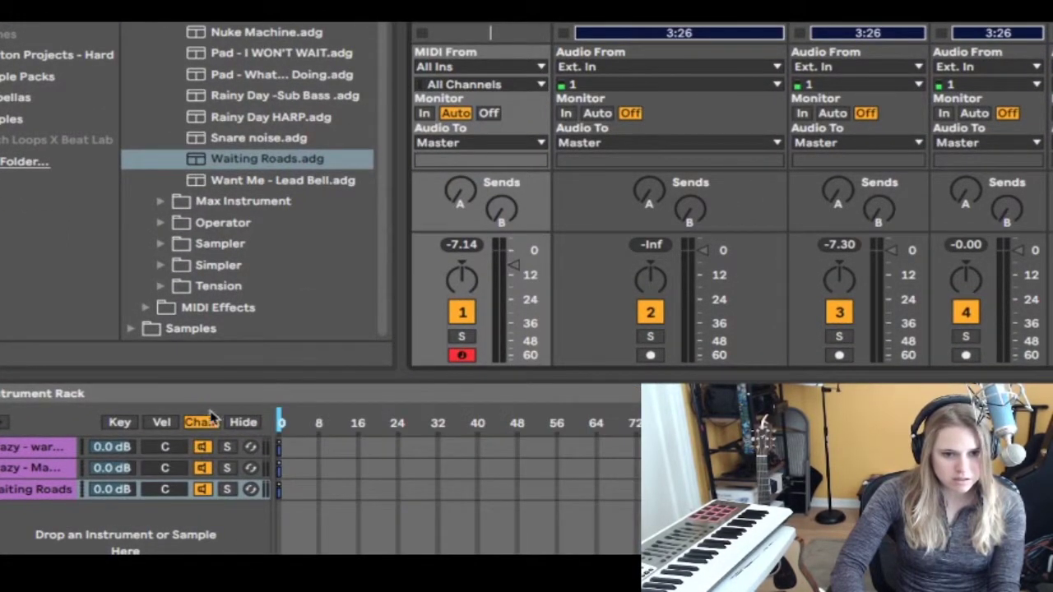
{"action": "left_click", "coordinate": [238, 422]}
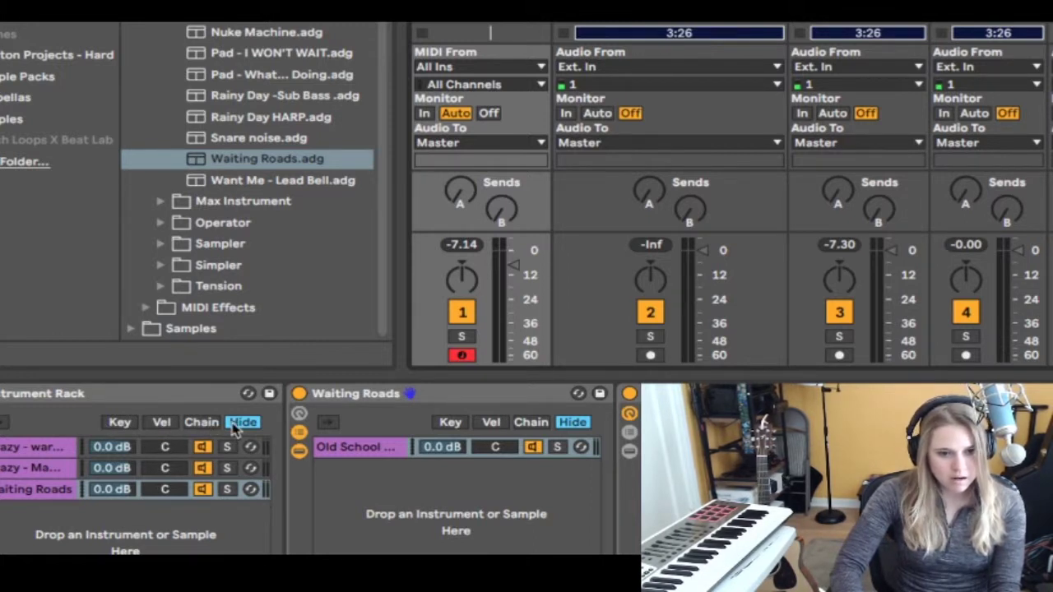
{"action": "left_click", "coordinate": [203, 422]}
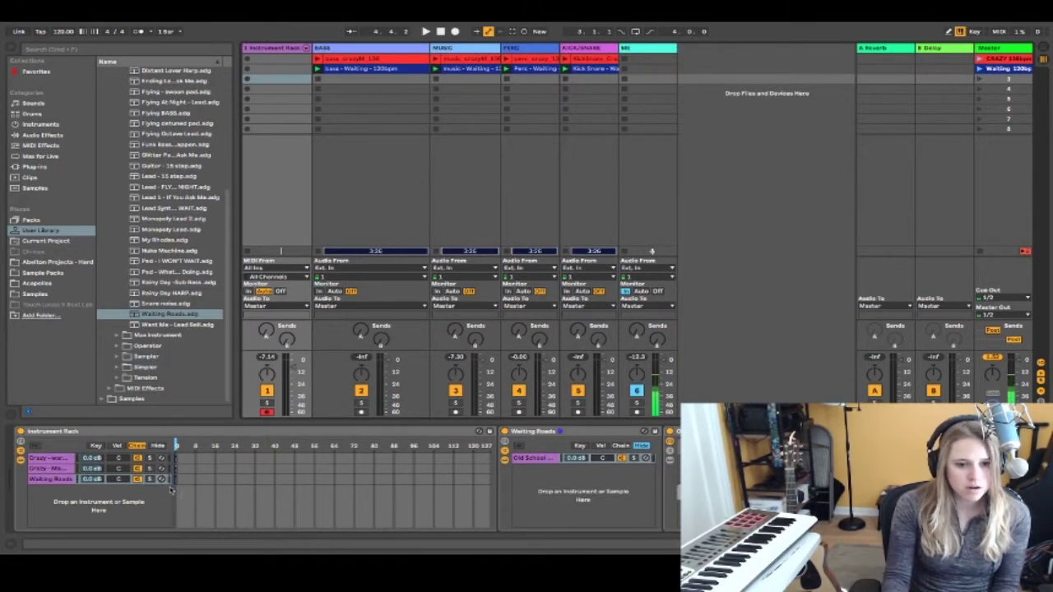
Move the Marimba Lead chain's select zone to 1 and the Waiting Roads chain's zone to 2
{"action": "mouse_move", "coordinate": [175, 444]}
{"action": "left_mouse_down"}
{"action": "mouse_move", "coordinate": [358, 445]}
{"action": "mouse_move", "coordinate": [175, 445]}
{"action": "left_mouse_up"}
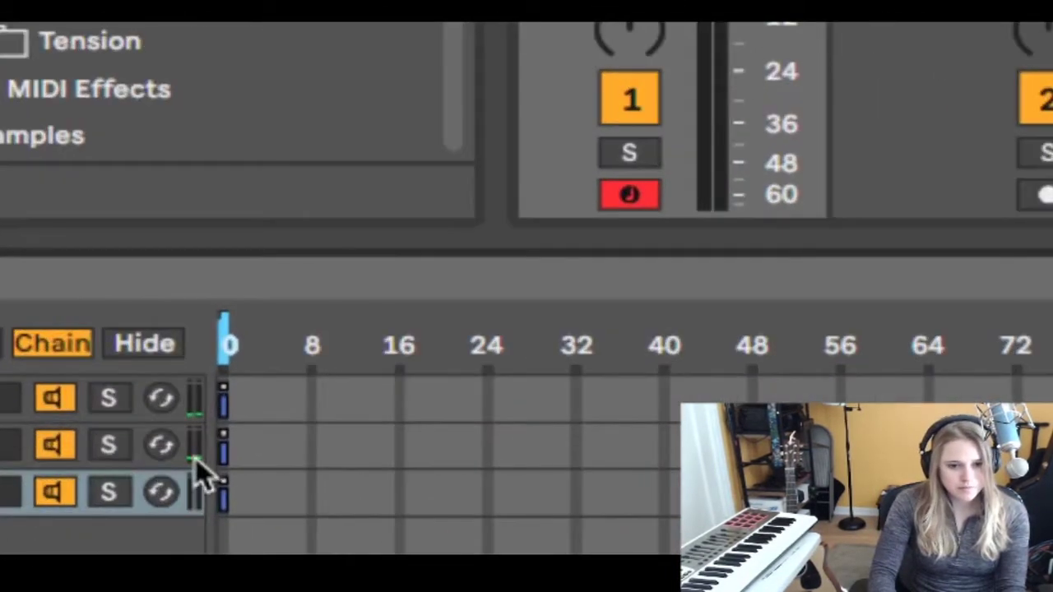
{"action": "left_click", "coordinate": [218, 448]}
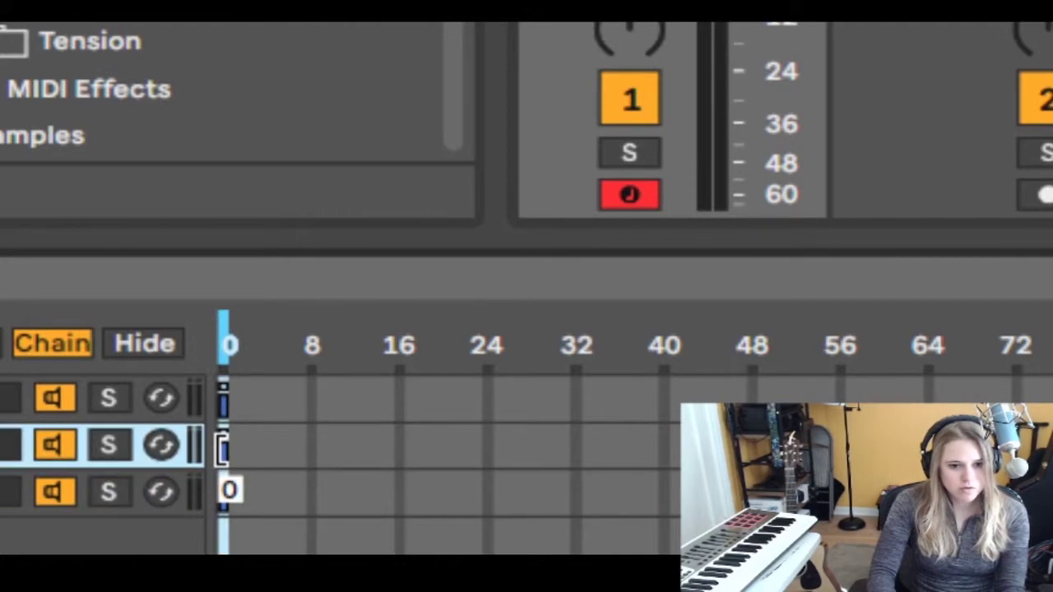
{"action": "left_click_drag", "start_coordinate": [223, 449], "coordinate": [231, 455]}
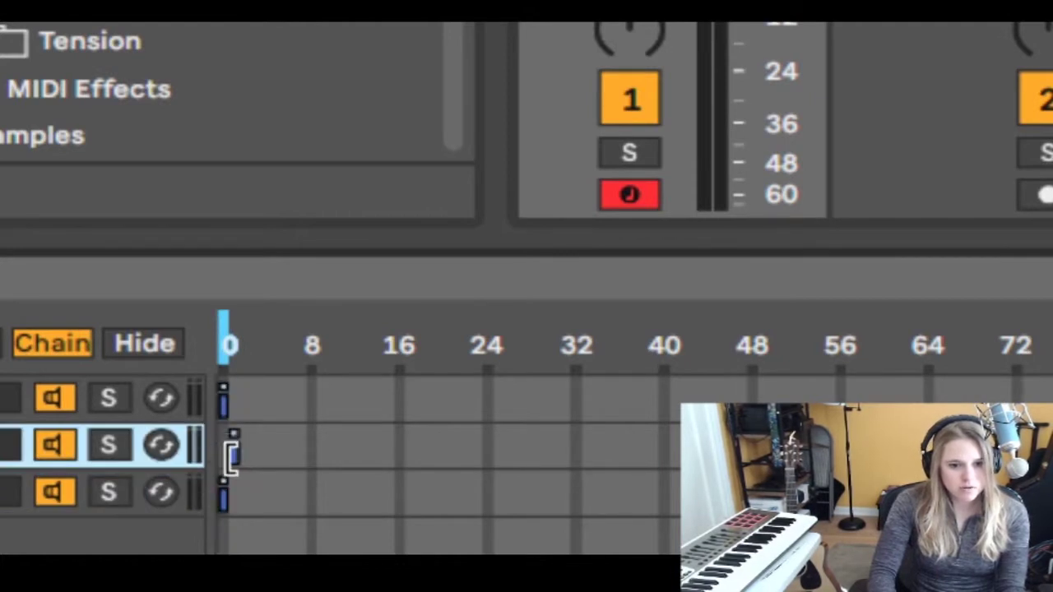
{"action": "left_click_drag", "start_coordinate": [226, 498], "coordinate": [240, 497]}
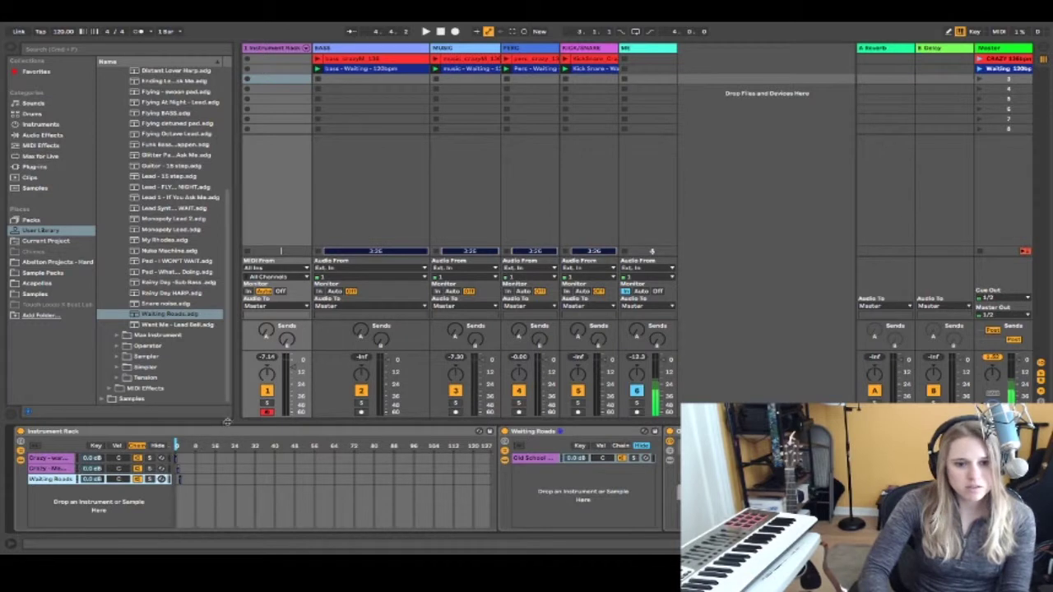
Audition the three chains one at a time by moving the chain selector from 0 through 1 to 2
{"action": "left_click_drag", "start_coordinate": [176, 446], "coordinate": [175, 446]}
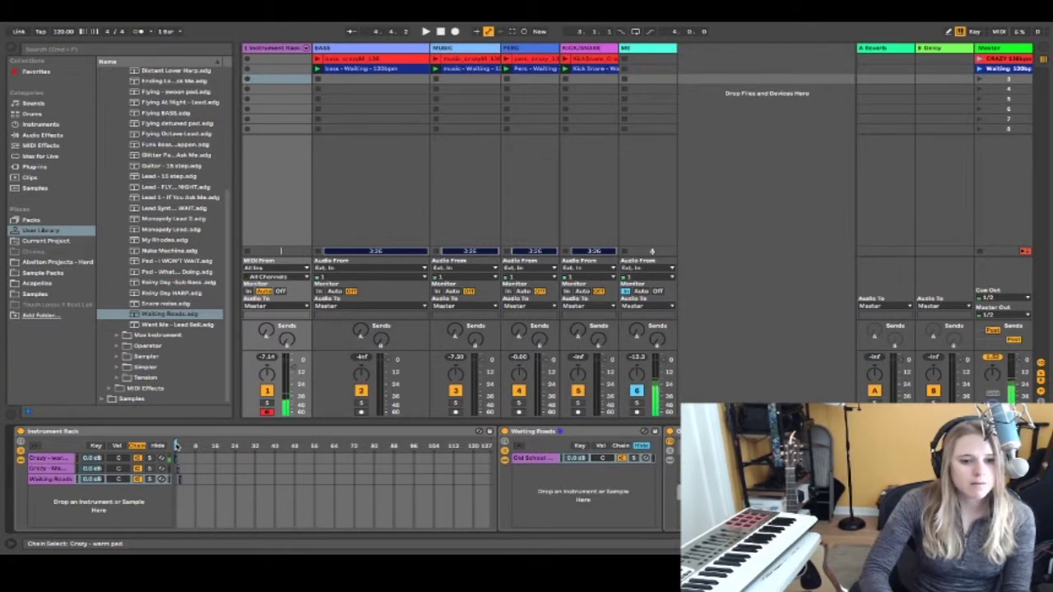
{"action": "left_click_drag", "start_coordinate": [176, 444], "coordinate": [178, 445]}
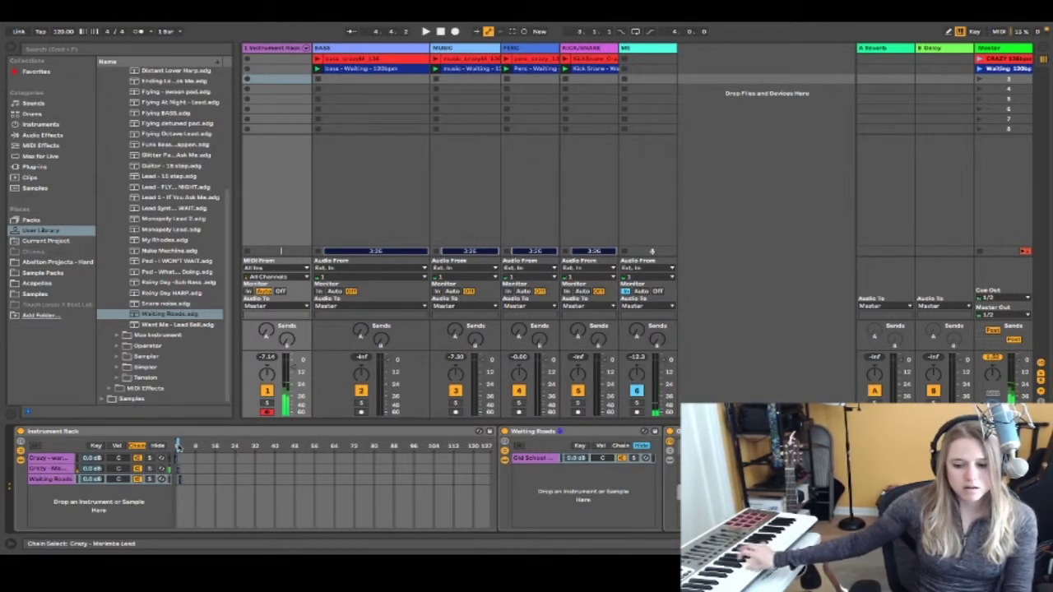
{"action": "left_click_drag", "start_coordinate": [178, 447], "coordinate": [179, 445]}
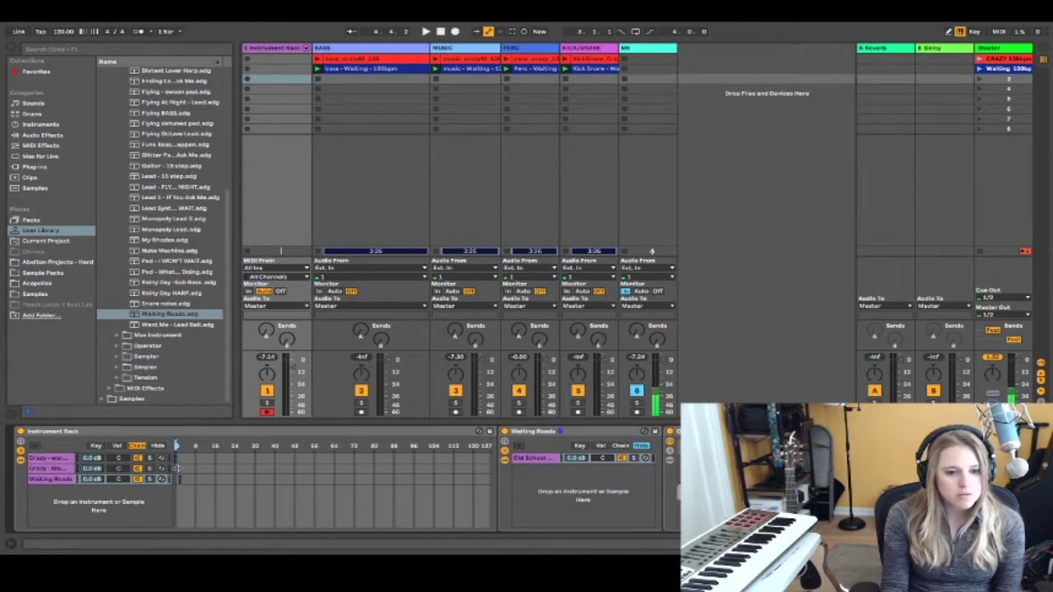
Return the Marimba Lead and Waiting Roads zones to 0 and extend all three chain zones to 127
{"action": "left_click", "coordinate": [177, 468]}
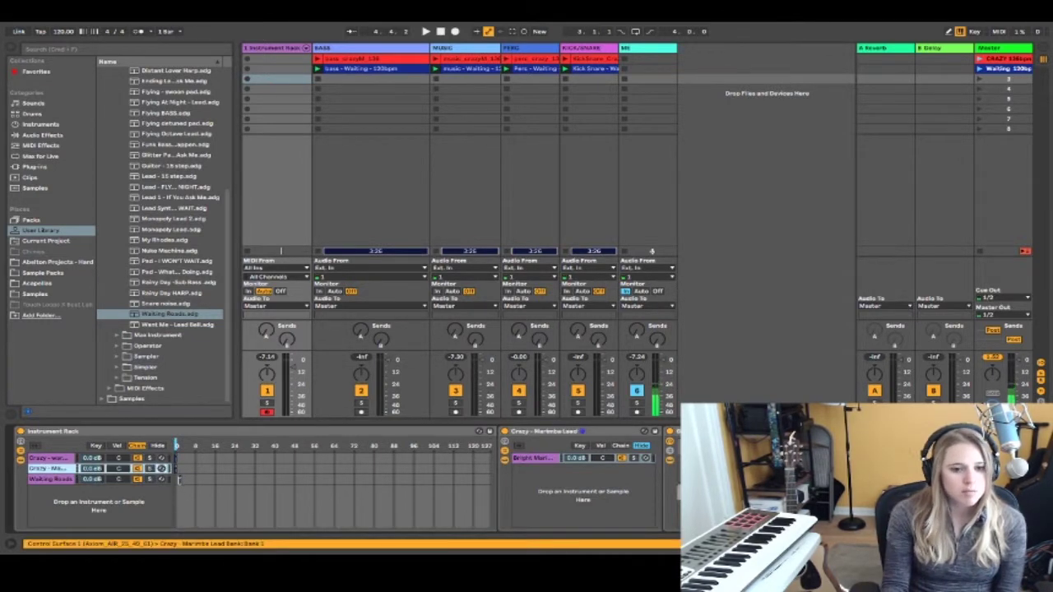
{"action": "left_click", "coordinate": [178, 479]}
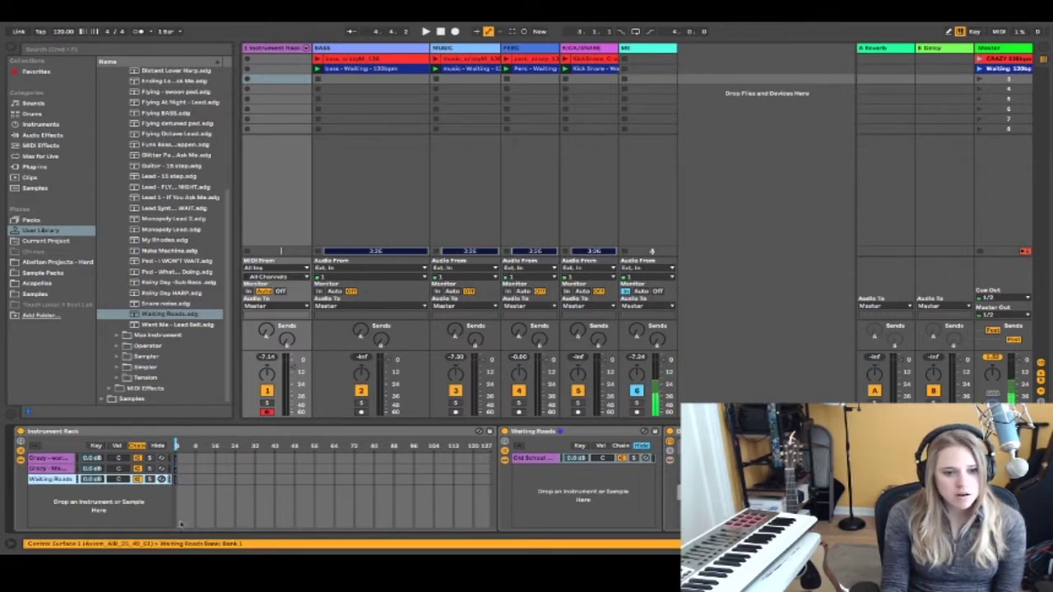
{"action": "left_click", "coordinate": [49, 458]}
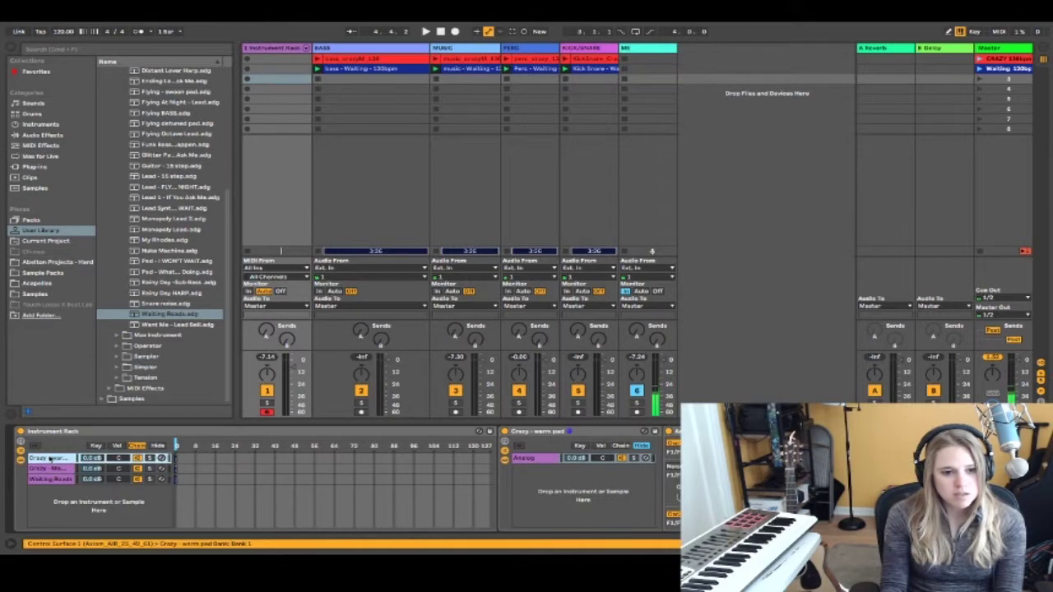
{"action": "left_click", "coordinate": [49, 479], "text": "shift"}
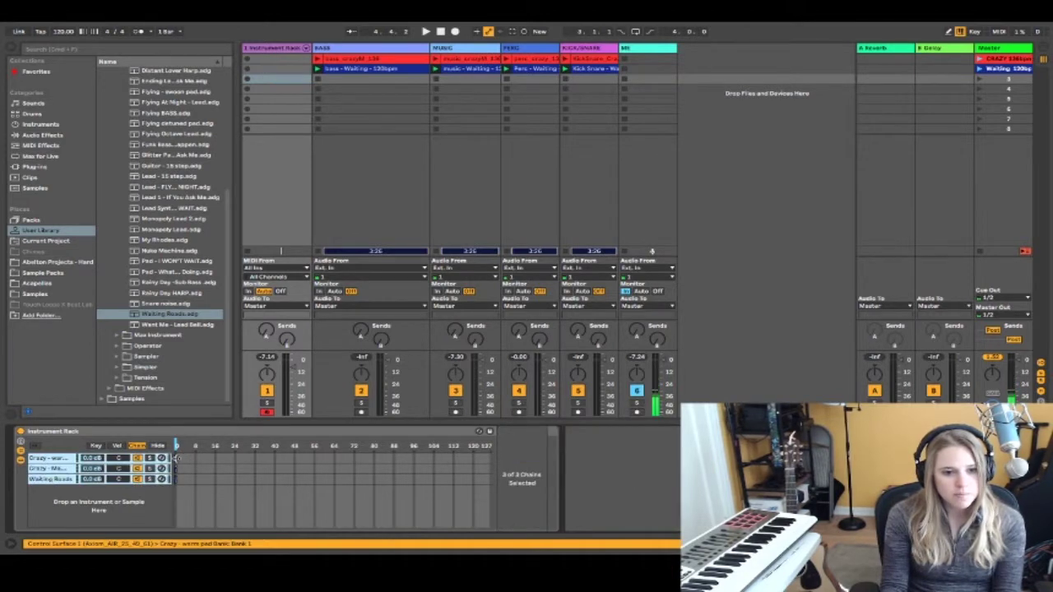
{"action": "left_click_drag", "start_coordinate": [177, 465], "coordinate": [507, 465]}
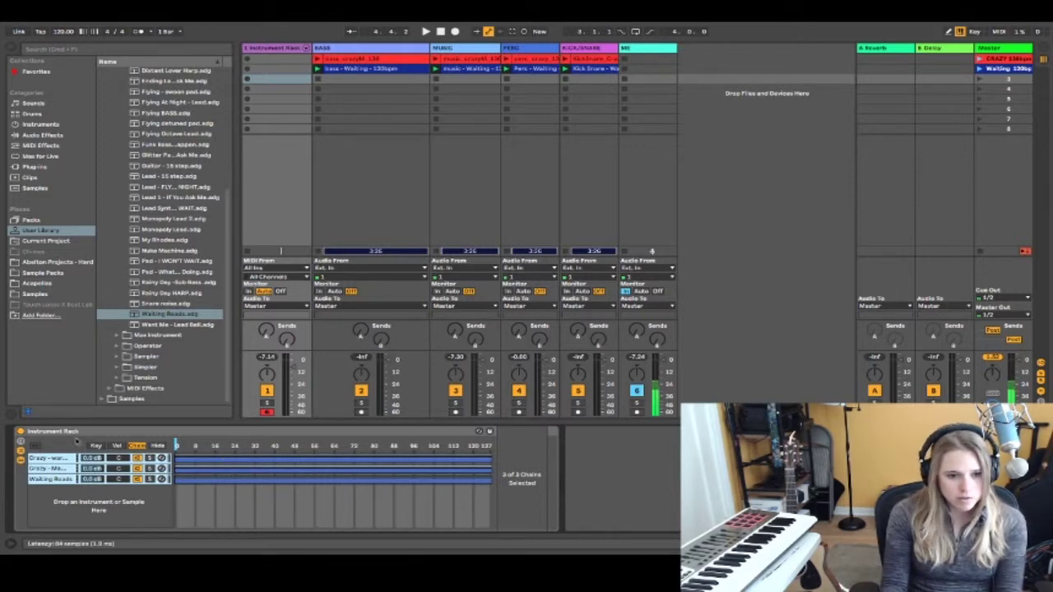
Distribute the three chain zones equally across the range and sweep the chain selector within the warm pad's zone
{"action": "right_click", "coordinate": [213, 469]}
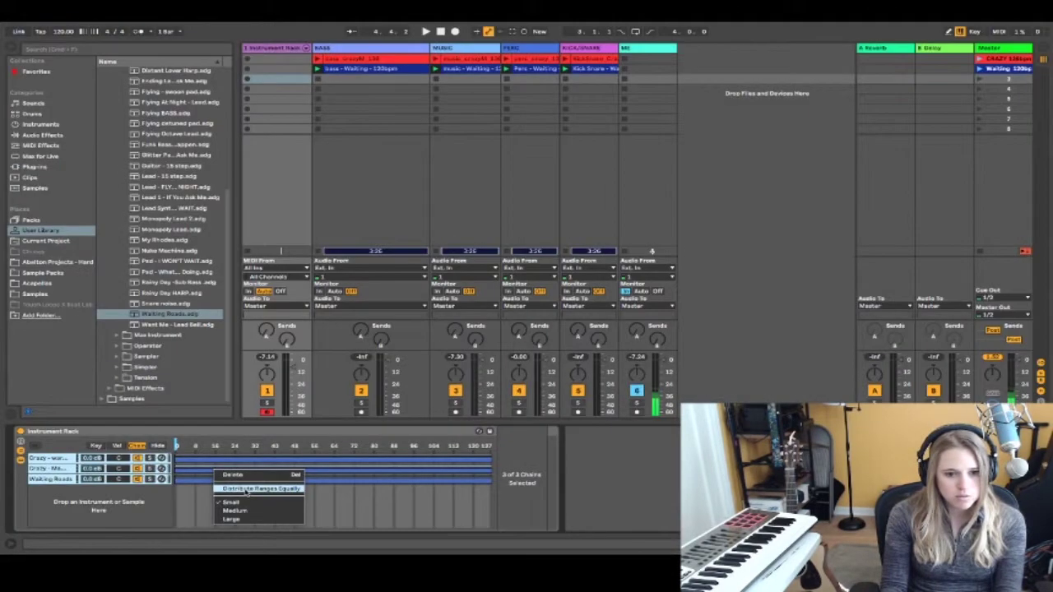
{"action": "left_click", "coordinate": [247, 489]}
{"action": "mouse_move", "coordinate": [175, 444]}
{"action": "left_mouse_down"}
{"action": "mouse_move", "coordinate": [290, 445]}
{"action": "mouse_move", "coordinate": [251, 445]}
{"action": "left_mouse_up"}
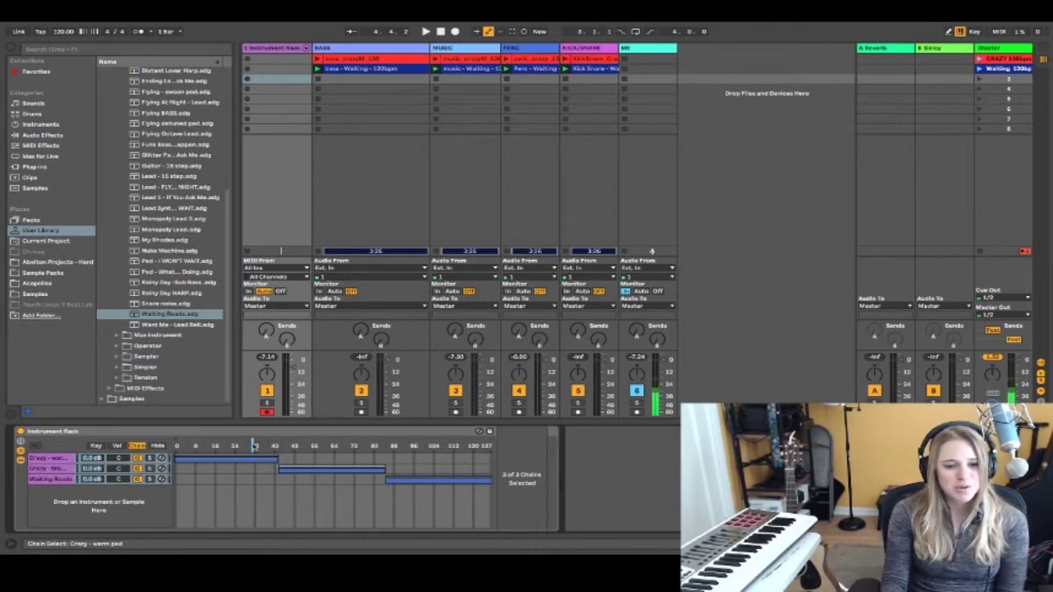
{"action": "mouse_move", "coordinate": [254, 445]}
{"action": "left_mouse_down"}
{"action": "mouse_move", "coordinate": [429, 445]}
{"action": "mouse_move", "coordinate": [194, 445]}
{"action": "left_mouse_up"}
Undo the equal distribution, extension and repositioning of the chain zones
{"action": "key", "text": "super+z"}
{"action": "key", "text": "super+z"}
{"action": "key", "text": "super+z"}
{"action": "key", "text": "super+z"}
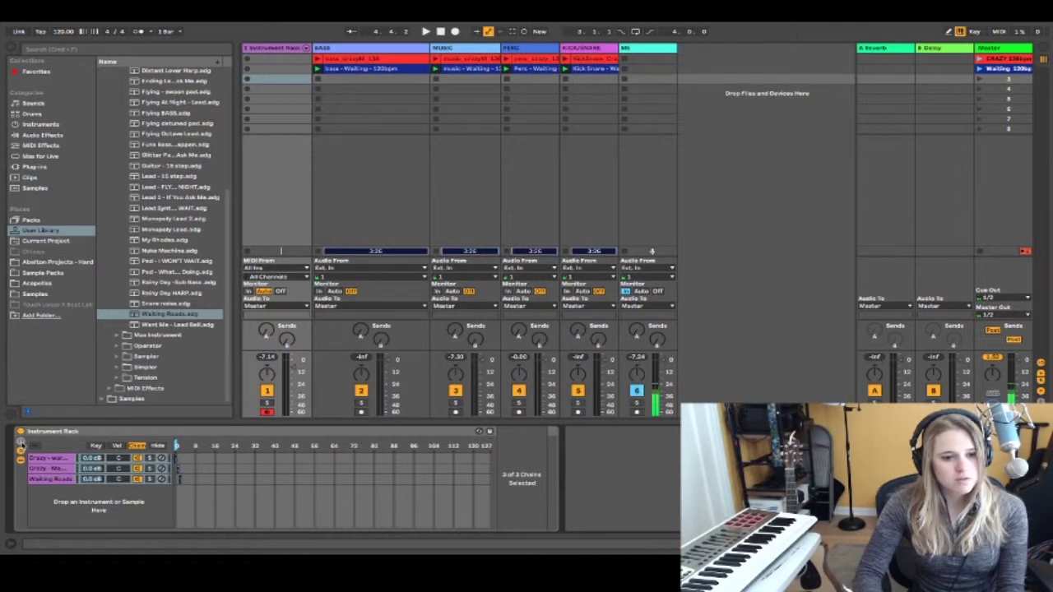
Map the rack's chain selector to Macro 1 and set the mapping's maximum to 2
{"action": "left_click", "coordinate": [20, 443]}
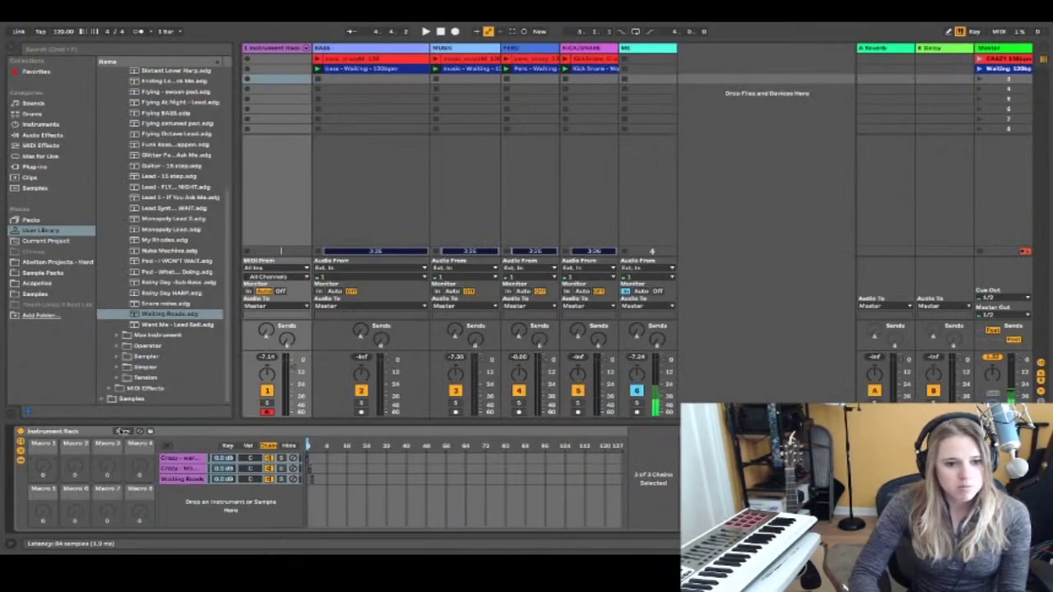
{"action": "left_click", "coordinate": [121, 431]}
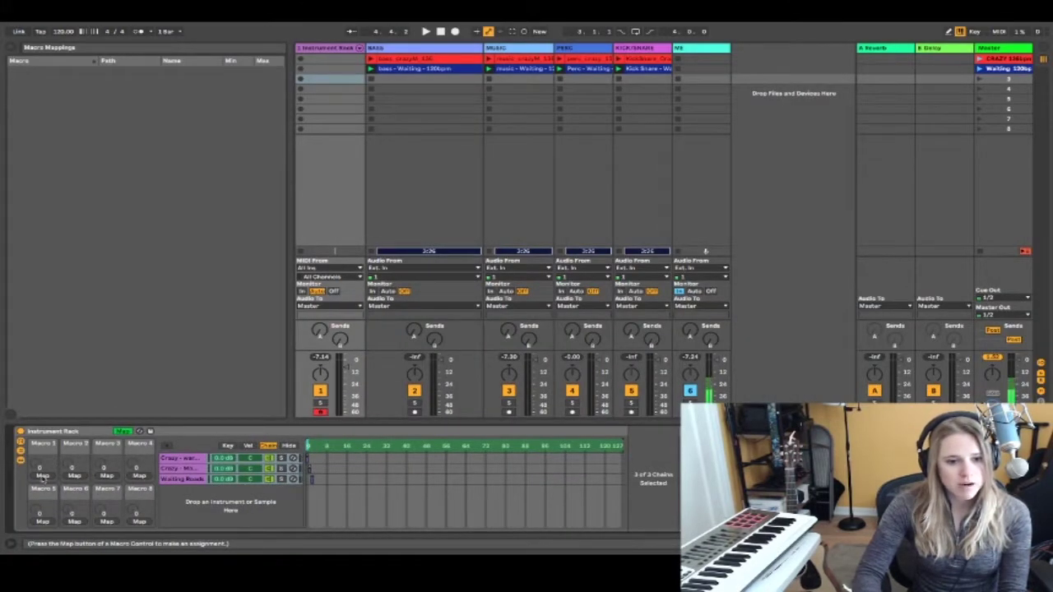
{"action": "left_click", "coordinate": [43, 476]}
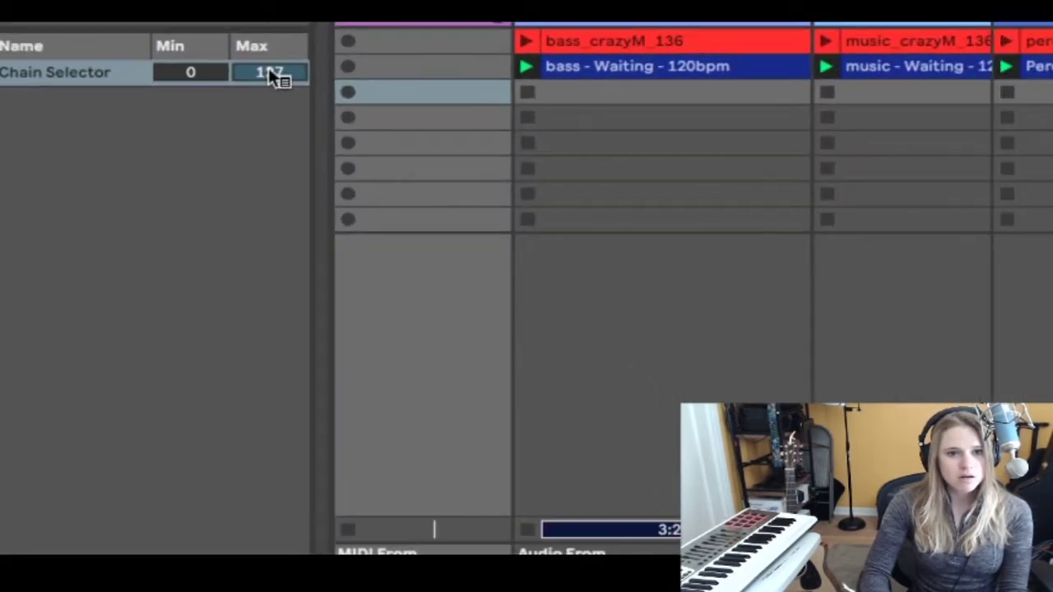
{"action": "type", "text": "2"}
{"action": "key", "text": "Return"}
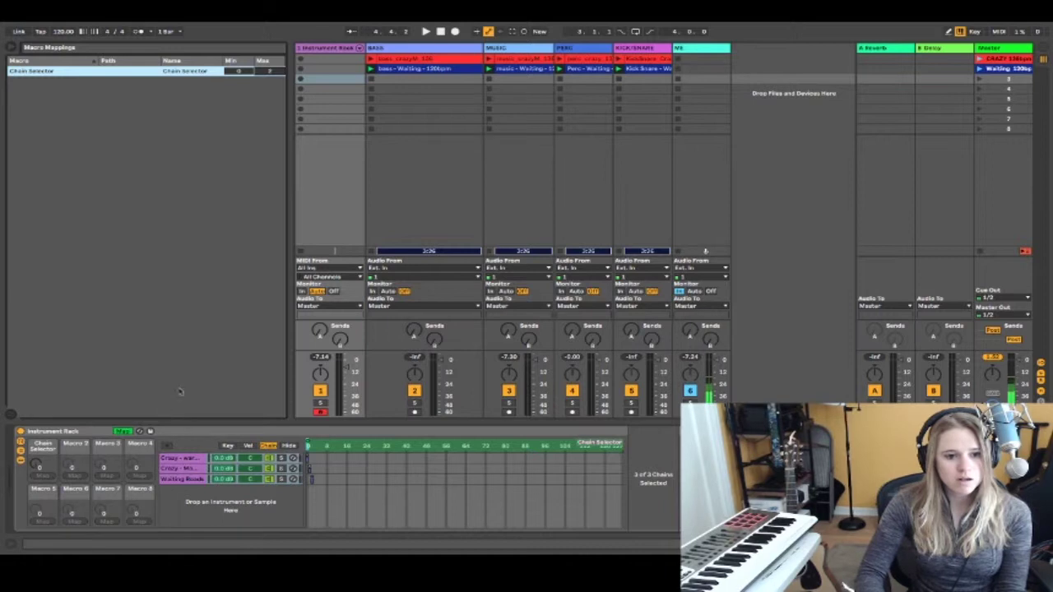
Leave macro mapping and turn the Chain Selector macro through its range to try switching between the three chains
{"action": "left_click", "coordinate": [123, 432]}
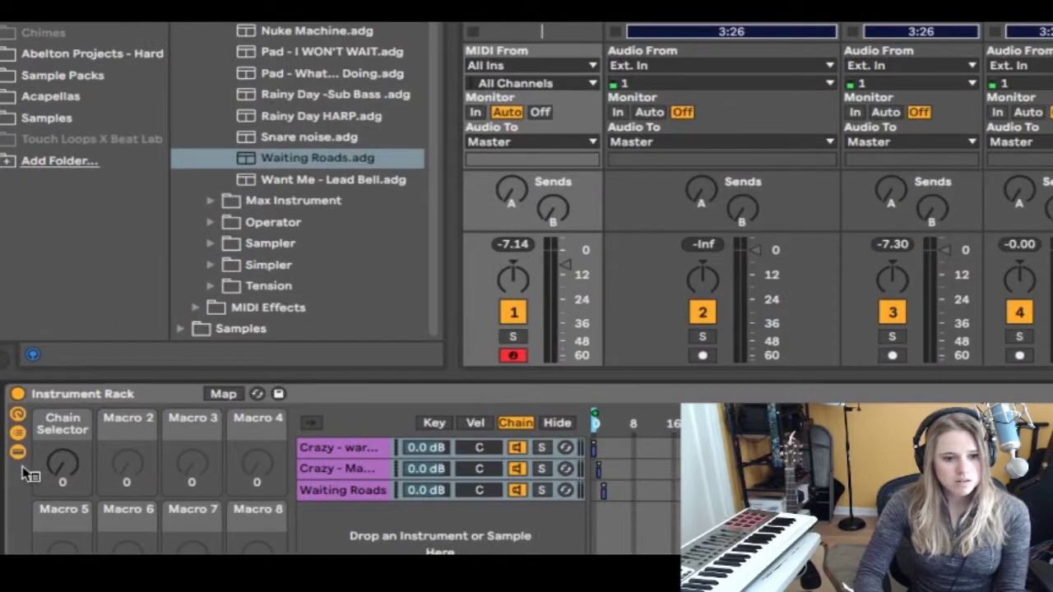
{"action": "mouse_move", "coordinate": [41, 469]}
{"action": "left_mouse_down"}
{"action": "mouse_move", "coordinate": [42, 436]}
{"action": "mouse_move", "coordinate": [62, 490]}
{"action": "mouse_move", "coordinate": [63, 448]}
{"action": "mouse_move", "coordinate": [63, 511]}
{"action": "left_mouse_up"}
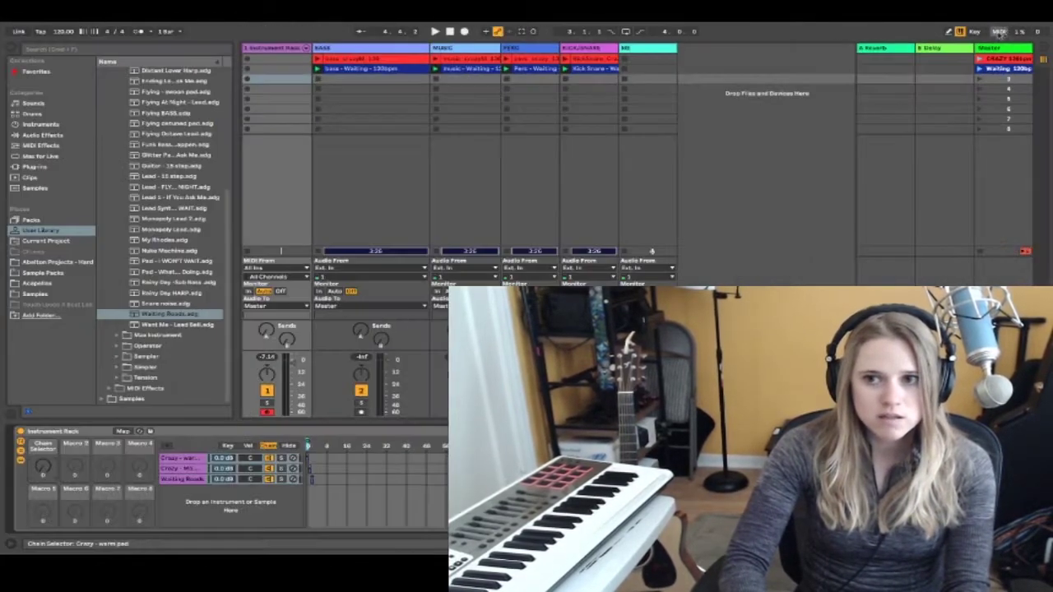
{"action": "left_click", "coordinate": [999, 33]}
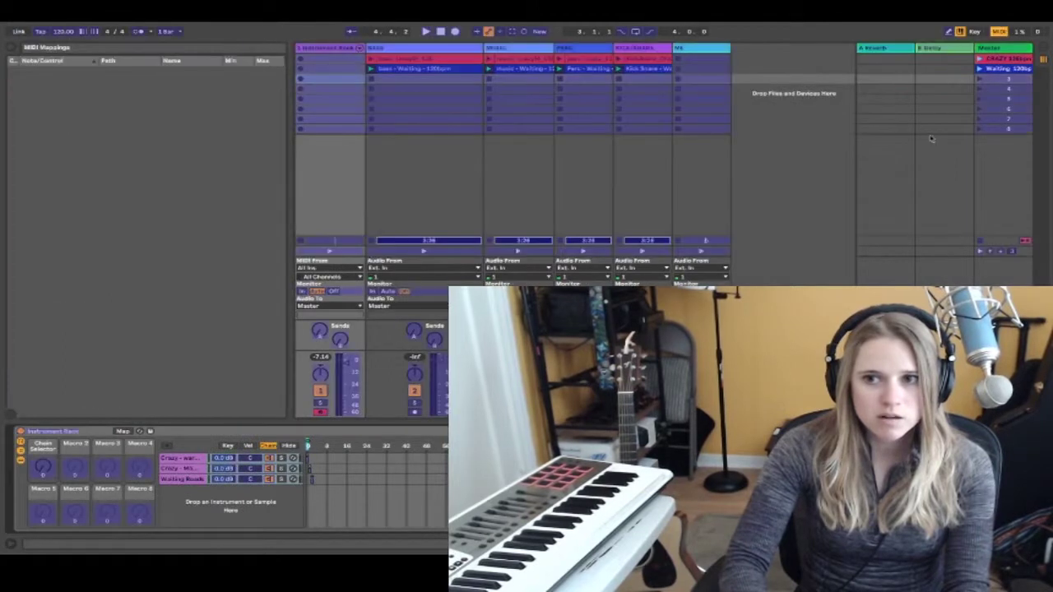
{"action": "left_click", "coordinate": [1000, 32]}
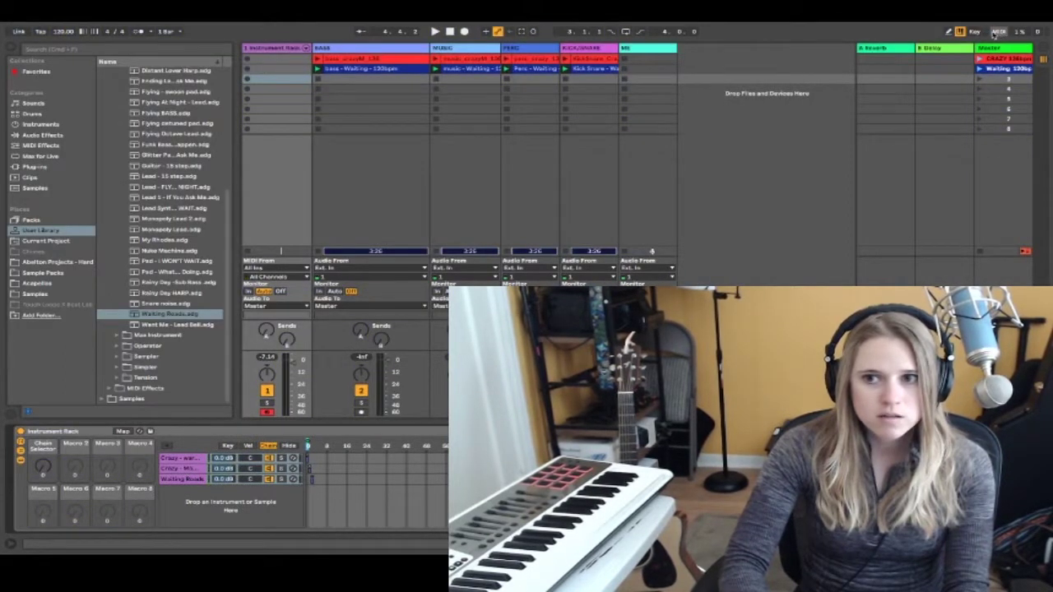
{"action": "left_click", "coordinate": [998, 32]}
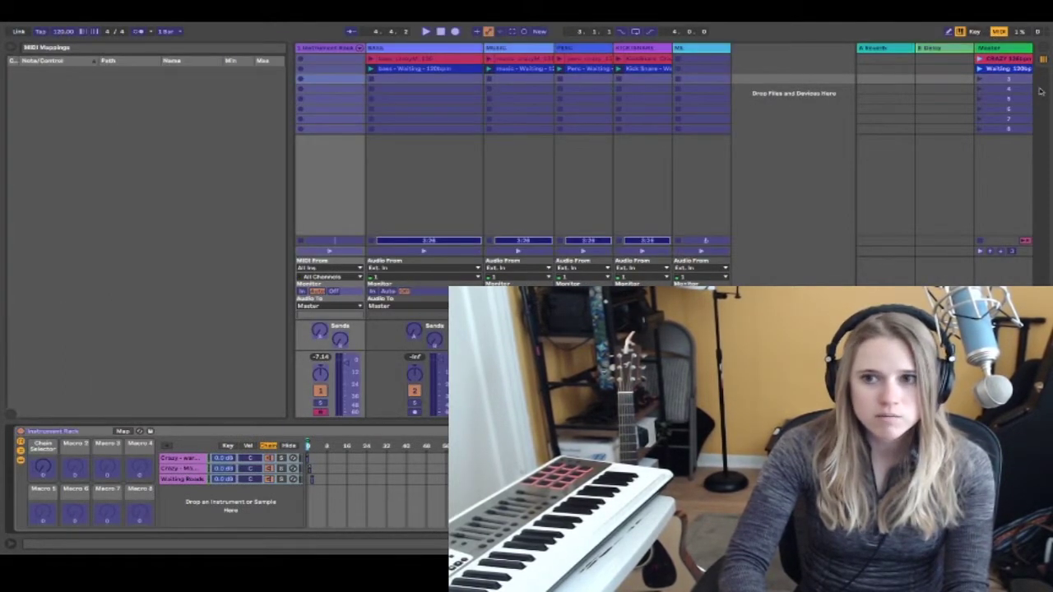
{"action": "left_click", "coordinate": [999, 32]}
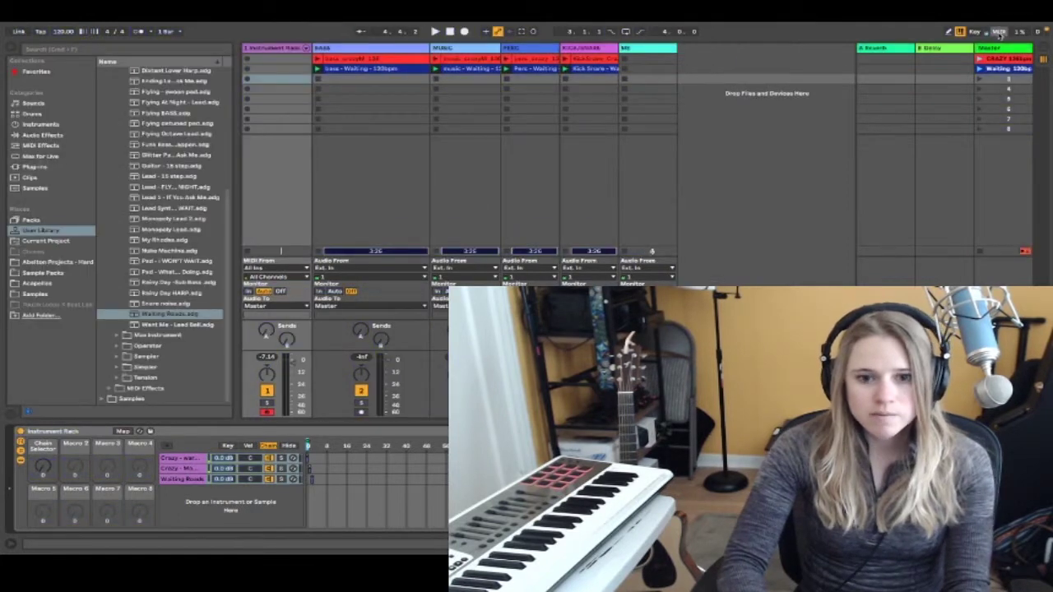
MIDI-map the rack's Chain Selector macro to the hardware control sending CC 7 and leave MIDI mapping
{"action": "key", "text": "ctrl+m"}
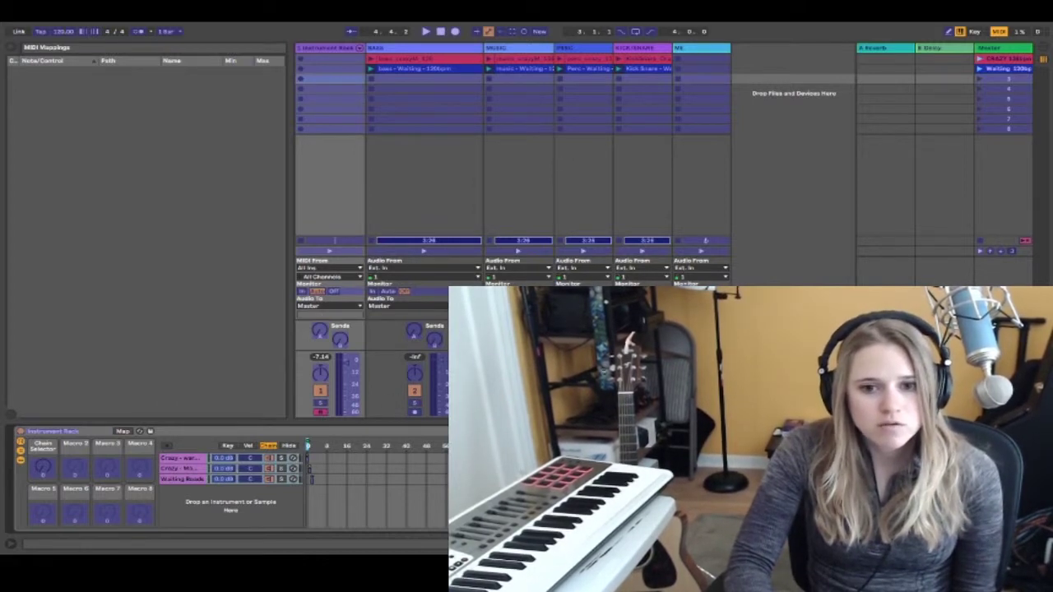
{"action": "left_click", "coordinate": [41, 468]}
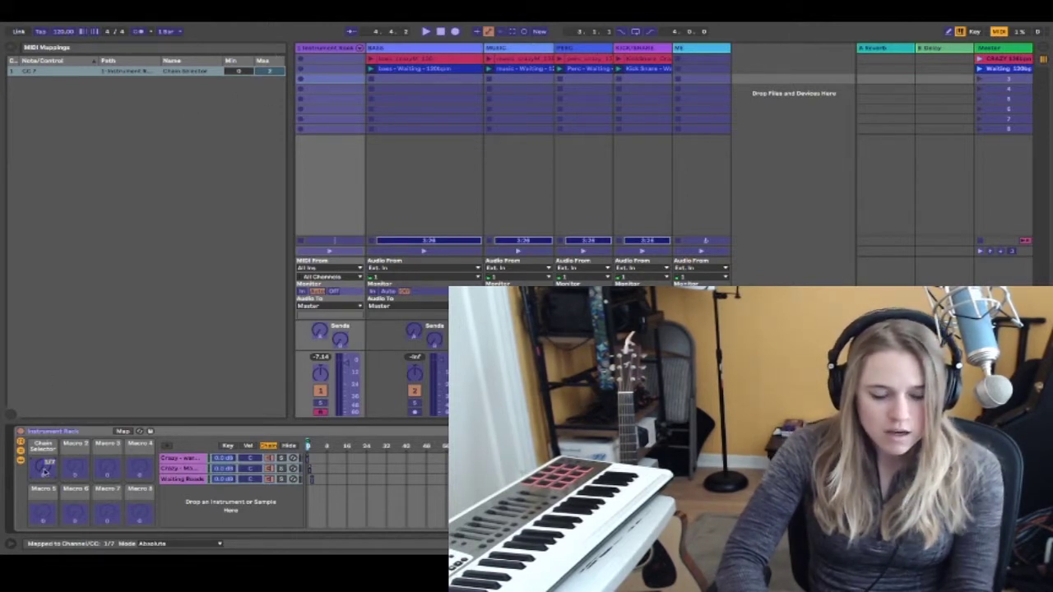
{"action": "key", "text": "ctrl+m"}
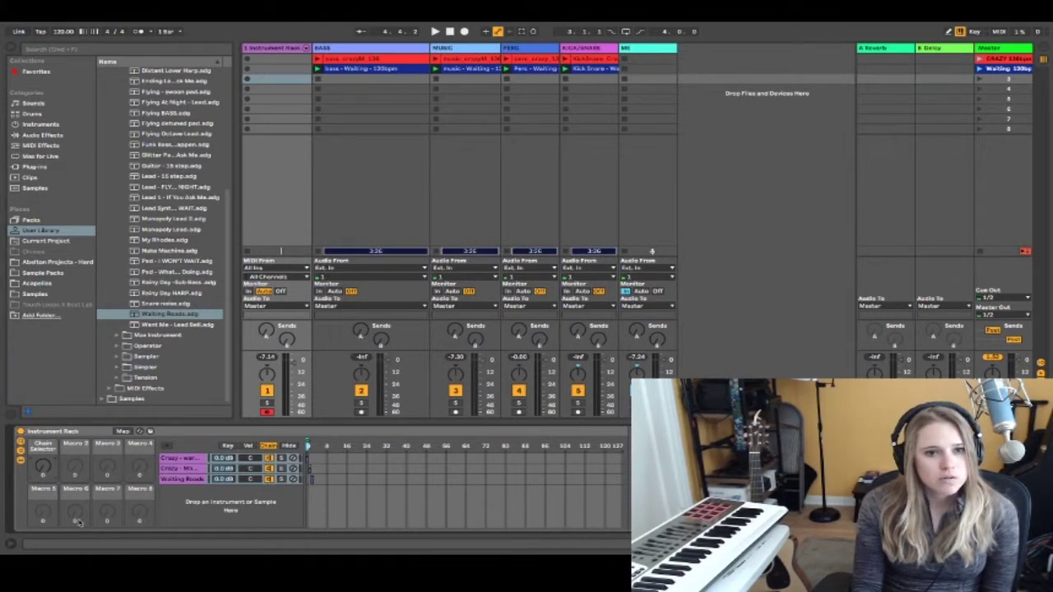
Hide the browser and rename the Instrument Rack track as DUMMY
{"action": "left_click", "coordinate": [12, 47]}
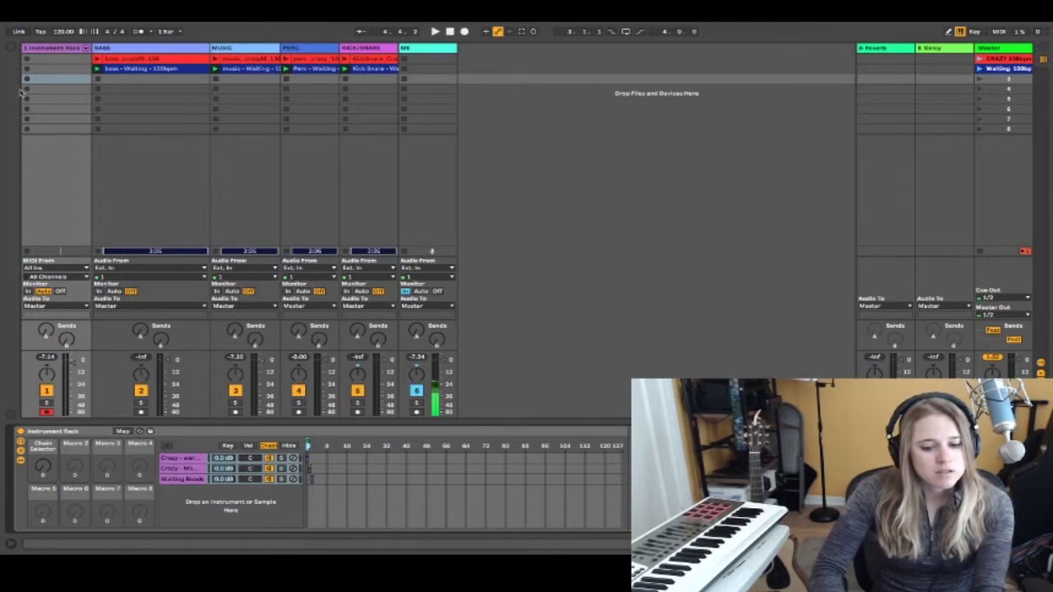
{"action": "left_click", "coordinate": [52, 47]}
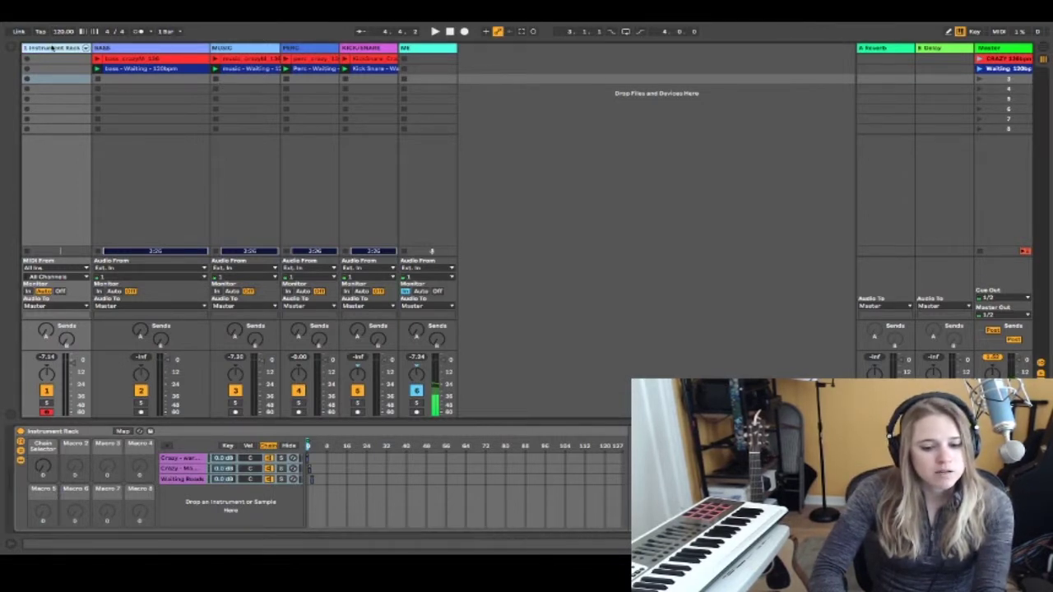
{"action": "right_click", "coordinate": [51, 50]}
{"action": "left_click", "coordinate": [74, 93]}
{"action": "type", "text": "S"}
{"action": "type", "text": "MMY"}
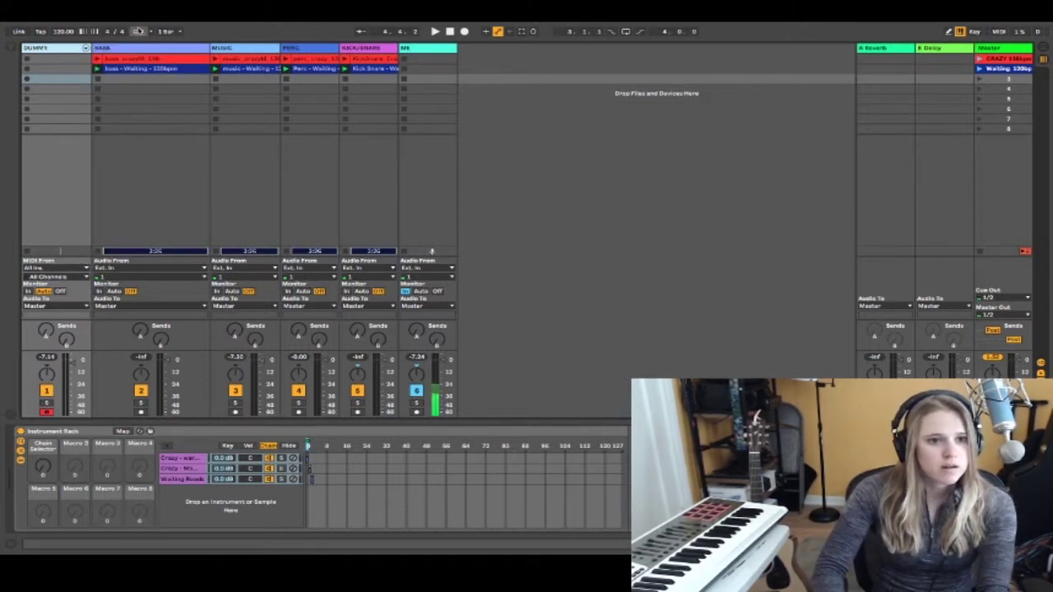
{"action": "left_click", "coordinate": [130, 50]}
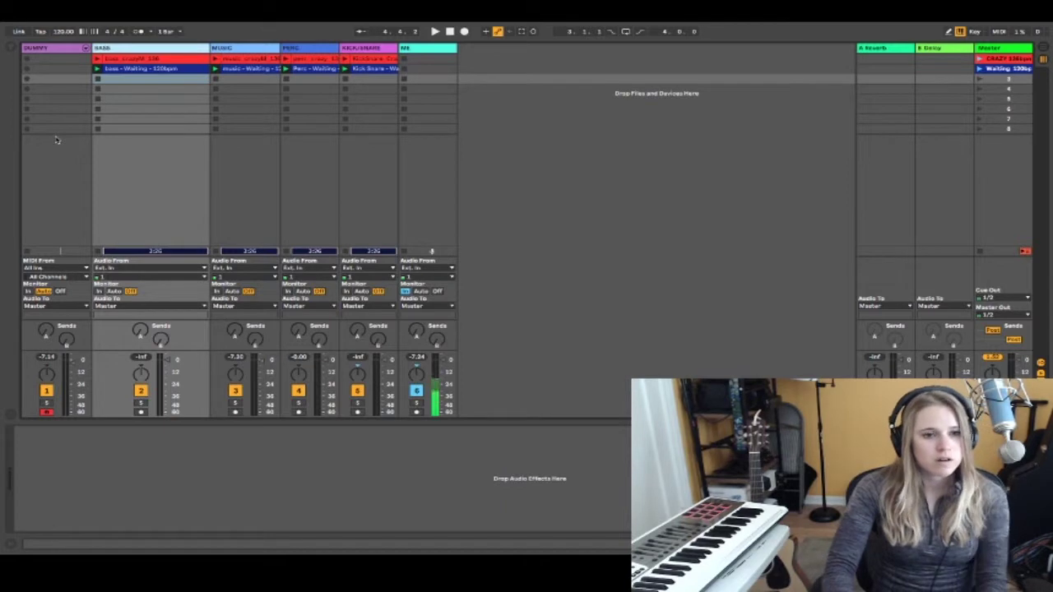
Create empty MIDI clips in the DUMMY track's first two slots and colour them red and dark blue to match their scenes
{"action": "double_click", "coordinate": [57, 63]}
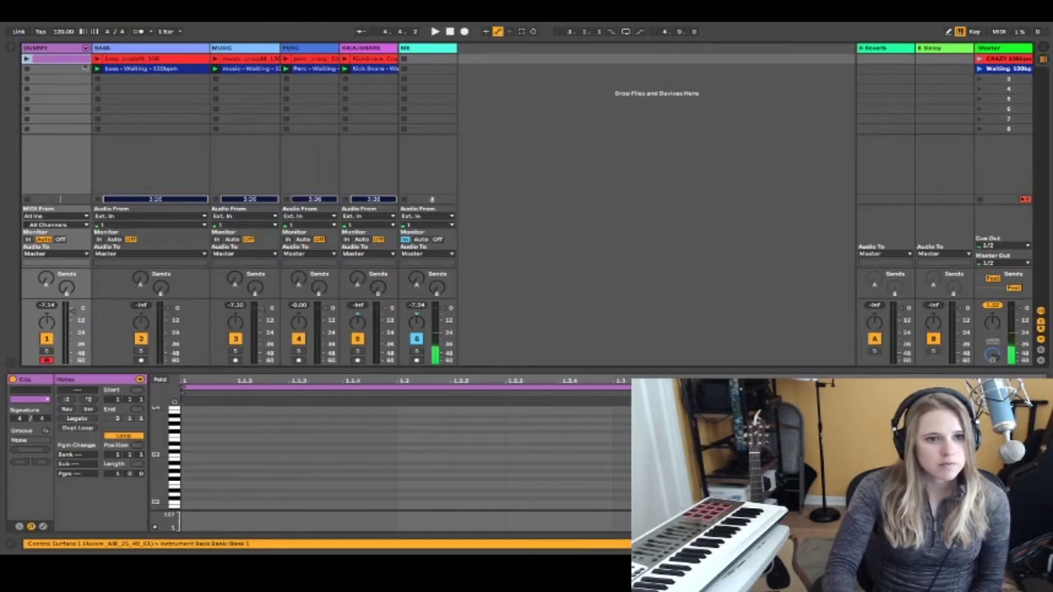
{"action": "double_click", "coordinate": [62, 71]}
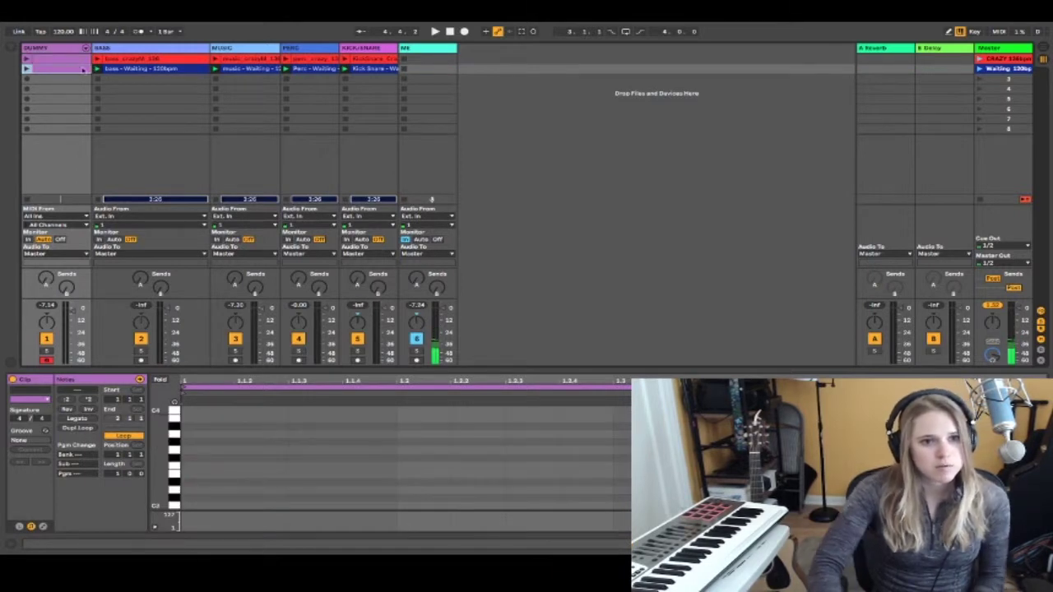
{"action": "right_click", "coordinate": [69, 63]}
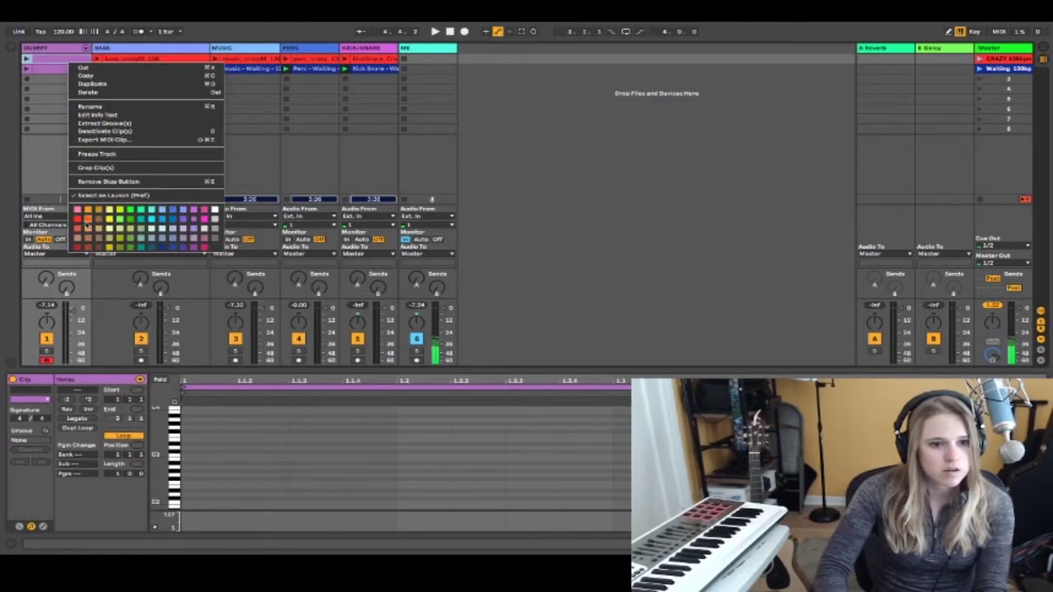
{"action": "left_click", "coordinate": [86, 224]}
{"action": "right_click", "coordinate": [56, 71]}
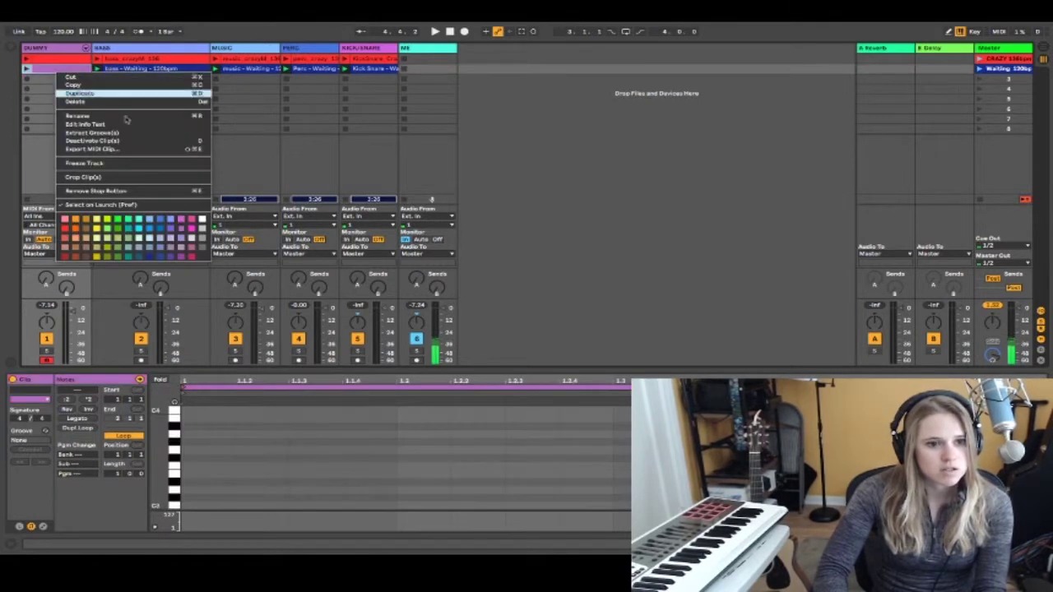
{"action": "left_click", "coordinate": [153, 258]}
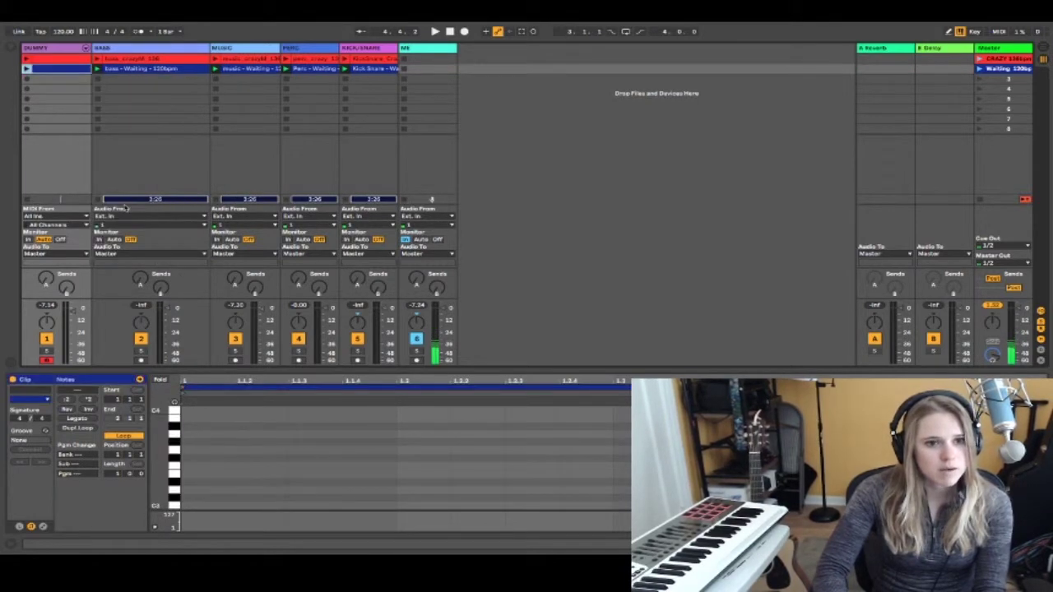
Show the Instrument Rack's Chain Selector envelope in the red clip on the DUMMY track
{"action": "left_click", "coordinate": [64, 61]}
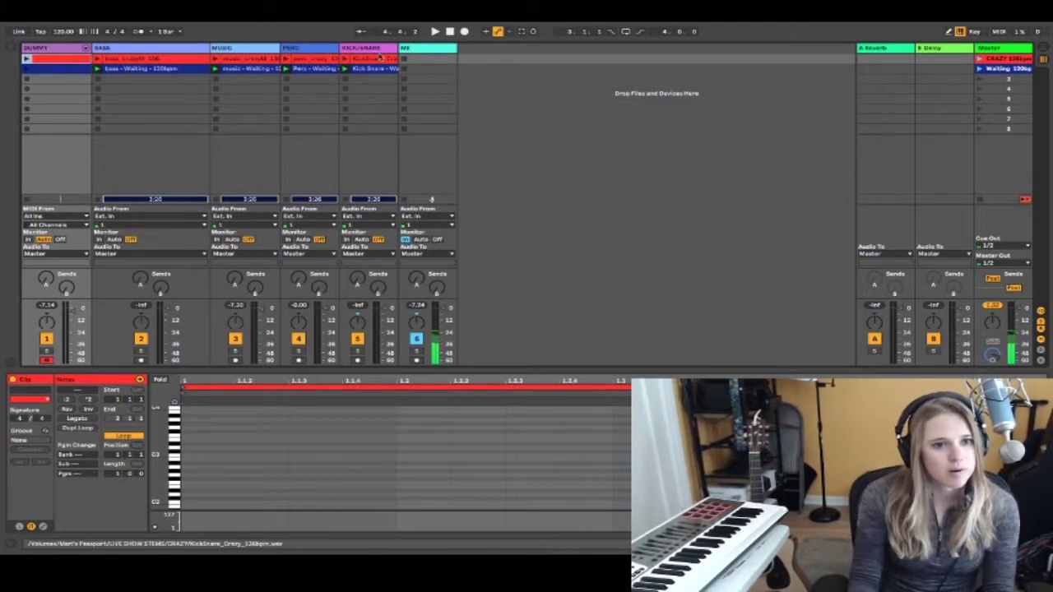
{"action": "left_click", "coordinate": [56, 69]}
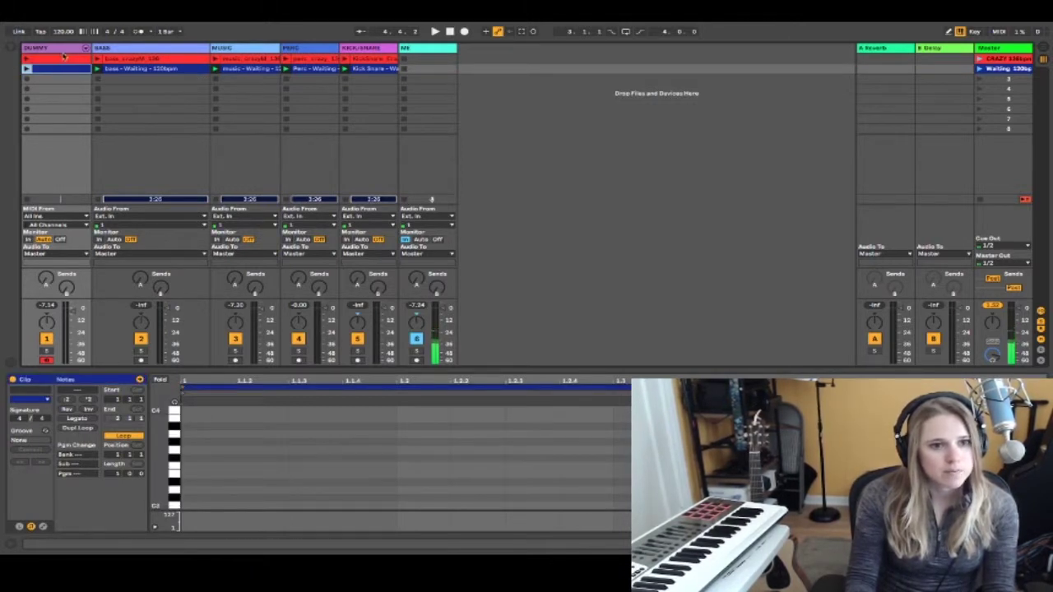
{"action": "left_click", "coordinate": [56, 61]}
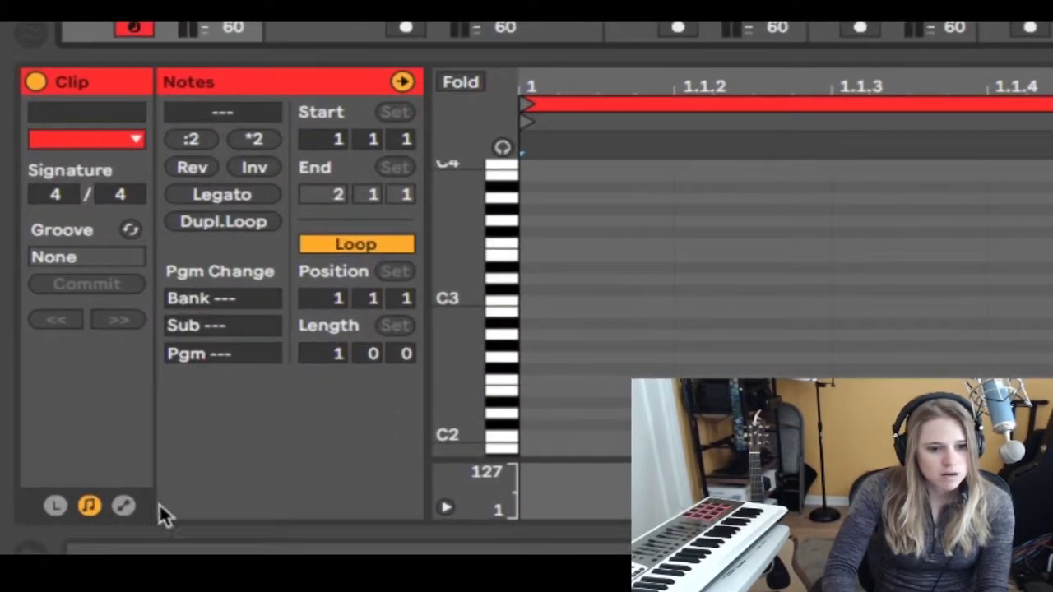
{"action": "left_click", "coordinate": [43, 527]}
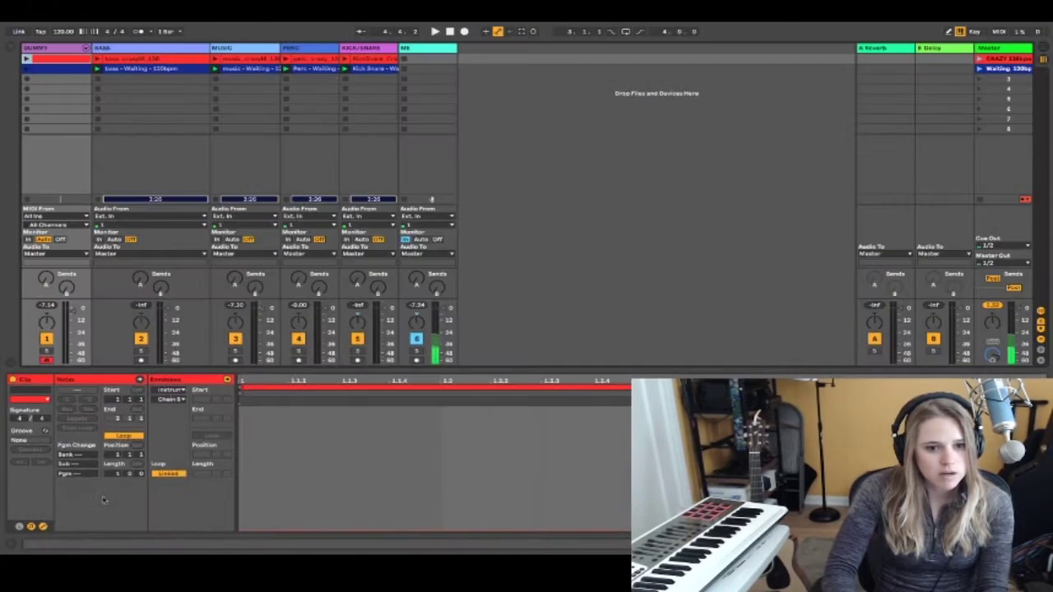
{"action": "left_click", "coordinate": [174, 390]}
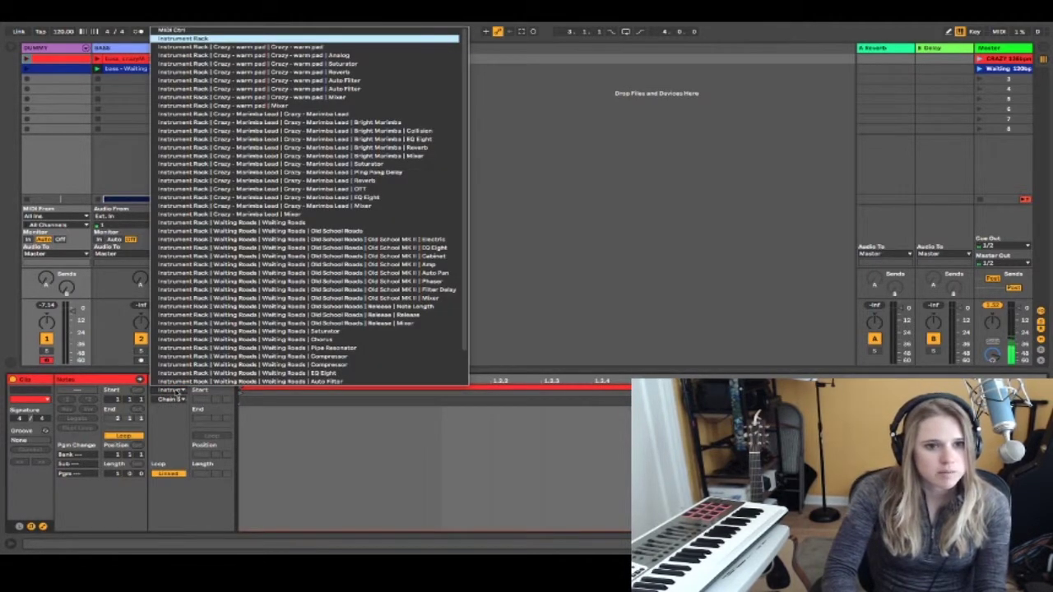
{"action": "left_click", "coordinate": [218, 39]}
{"action": "left_click", "coordinate": [171, 399]}
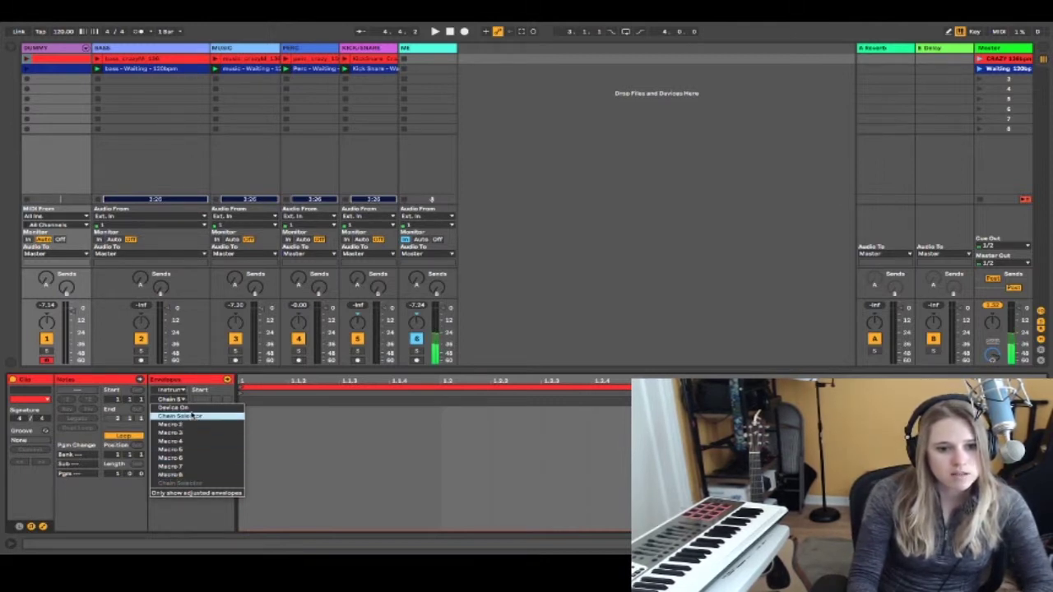
{"action": "left_click", "coordinate": [192, 417]}
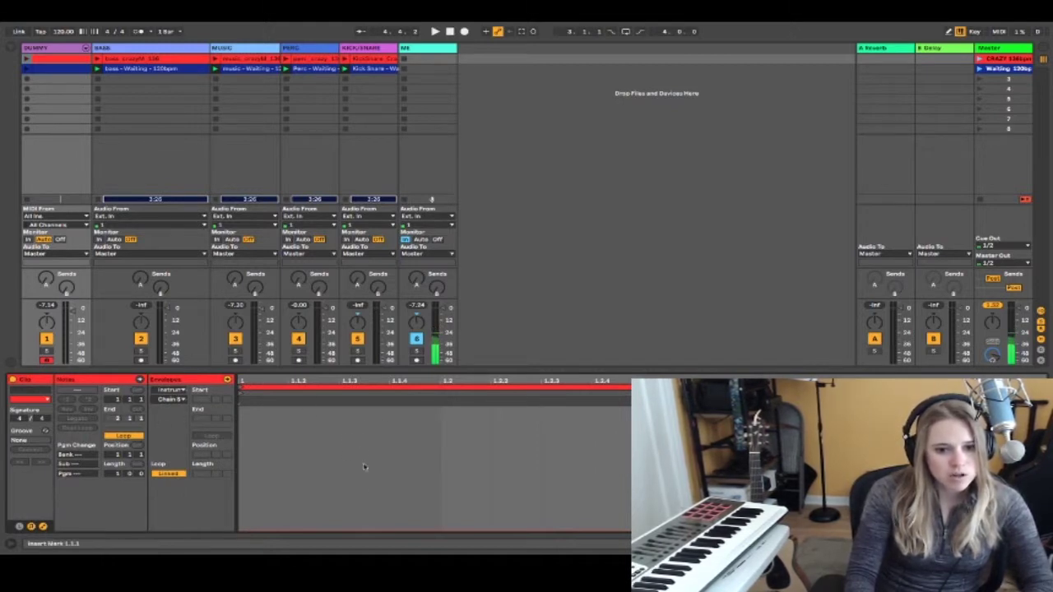
Set the red clip's Chain Selector envelope as a flat line near the bottom of its range for the Crazy warm pad chain
{"action": "left_click", "coordinate": [366, 530]}
{"action": "mouse_move", "coordinate": [373, 523]}
{"action": "left_mouse_down"}
{"action": "mouse_move", "coordinate": [373, 411]}
{"action": "mouse_move", "coordinate": [371, 498]}
{"action": "mouse_move", "coordinate": [393, 414]}
{"action": "mouse_move", "coordinate": [396, 523]}
{"action": "mouse_move", "coordinate": [367, 409]}
{"action": "mouse_move", "coordinate": [370, 533]}
{"action": "left_mouse_up"}
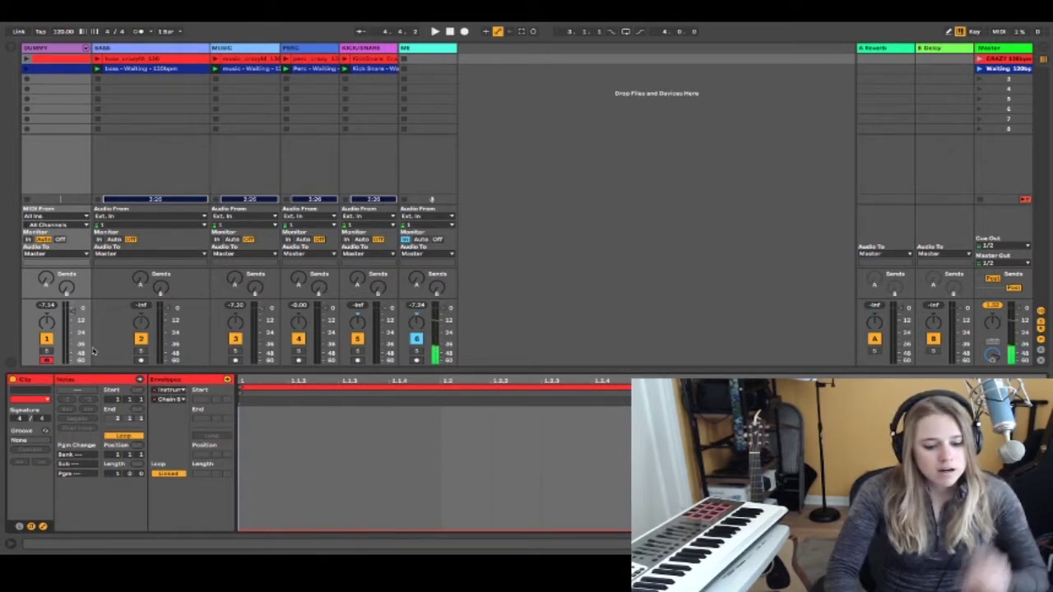
{"action": "key", "text": "shift+Tab"}
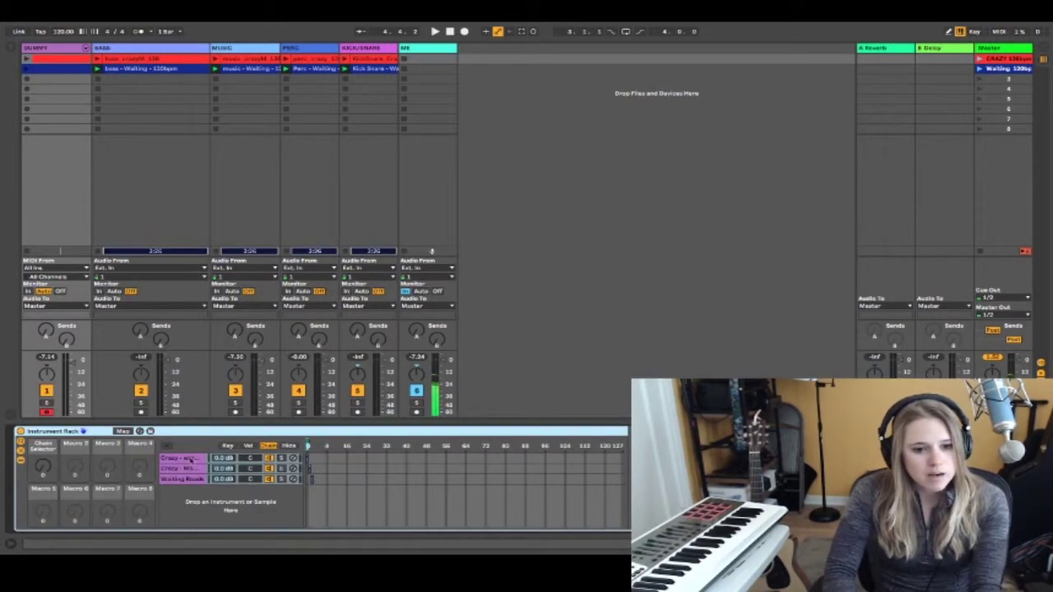
{"action": "left_click", "coordinate": [189, 459]}
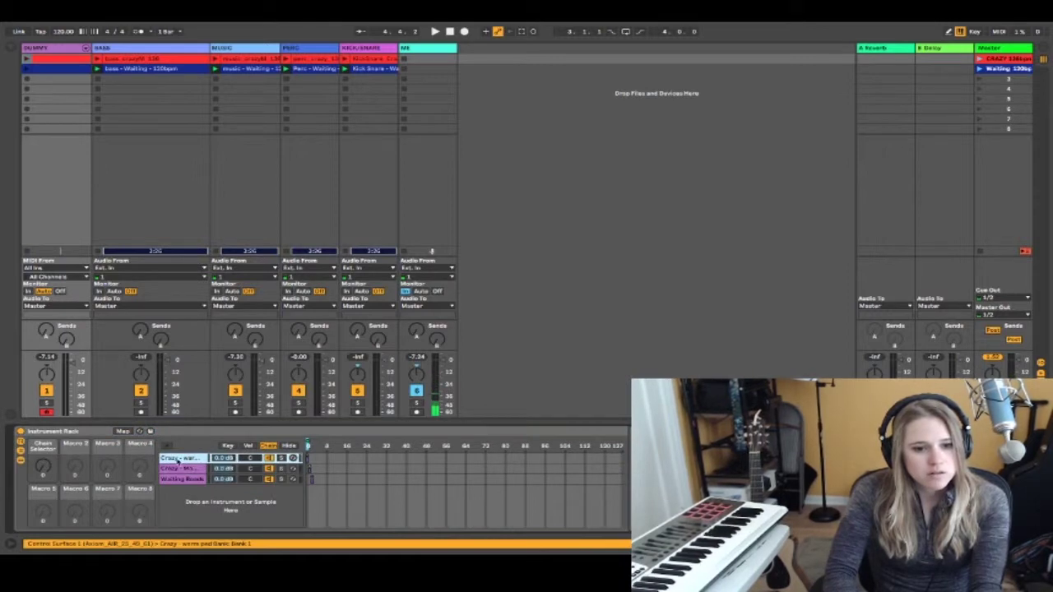
{"action": "key", "text": "shift+Tab"}
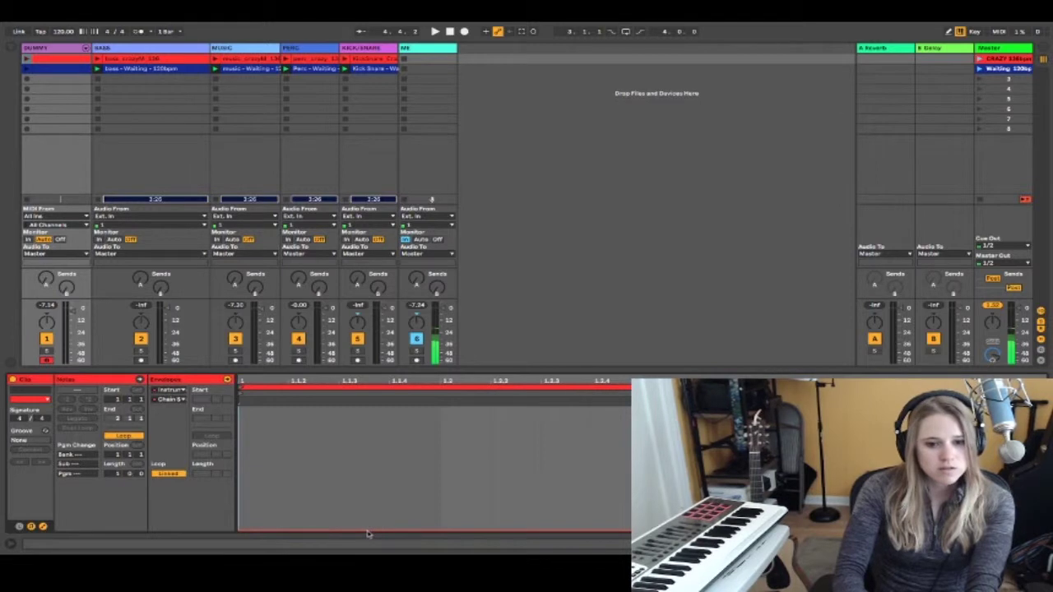
{"action": "mouse_move", "coordinate": [366, 534]}
{"action": "left_mouse_down"}
{"action": "mouse_move", "coordinate": [366, 511]}
{"action": "mouse_move", "coordinate": [366, 528]}
{"action": "left_mouse_up"}
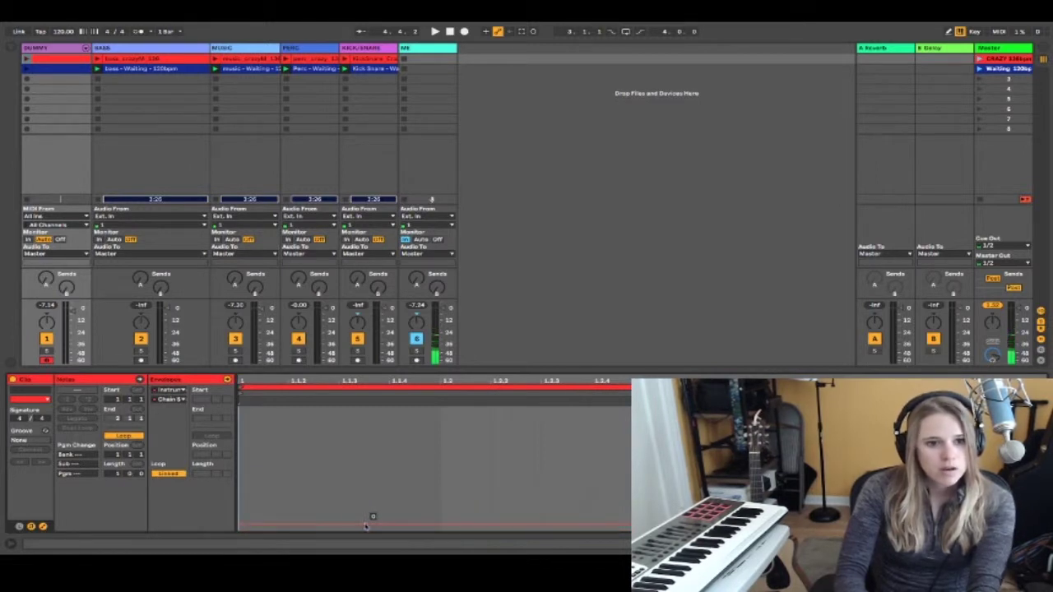
In the blue DUMMY clip, raise the Instrument Rack's Chain Selector envelope to a flat line near the top of its range
{"action": "left_click", "coordinate": [71, 71]}
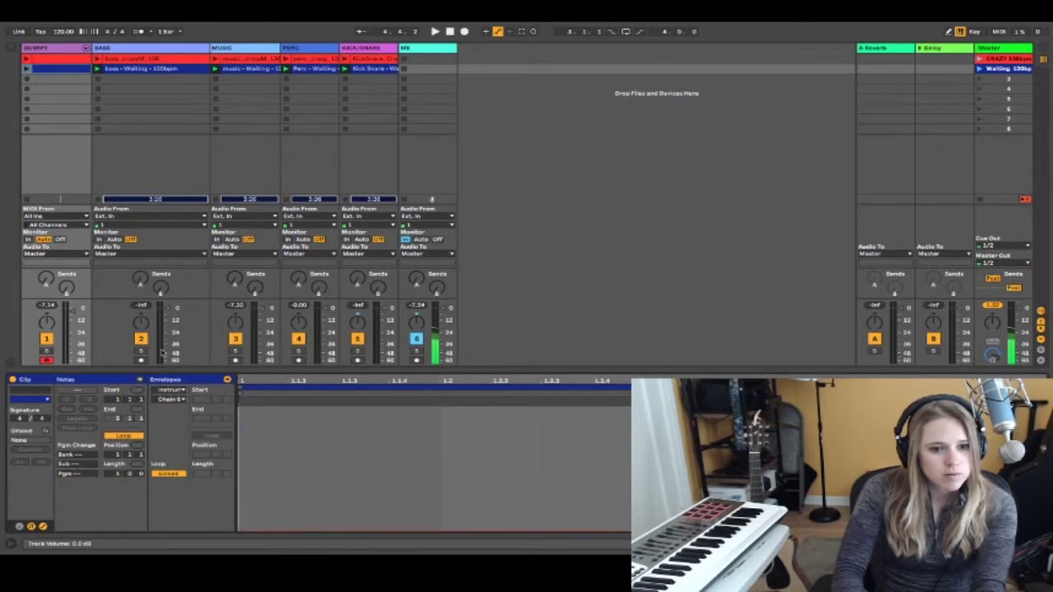
{"action": "left_click", "coordinate": [171, 390]}
{"action": "left_click", "coordinate": [174, 392]}
{"action": "left_click", "coordinate": [172, 399]}
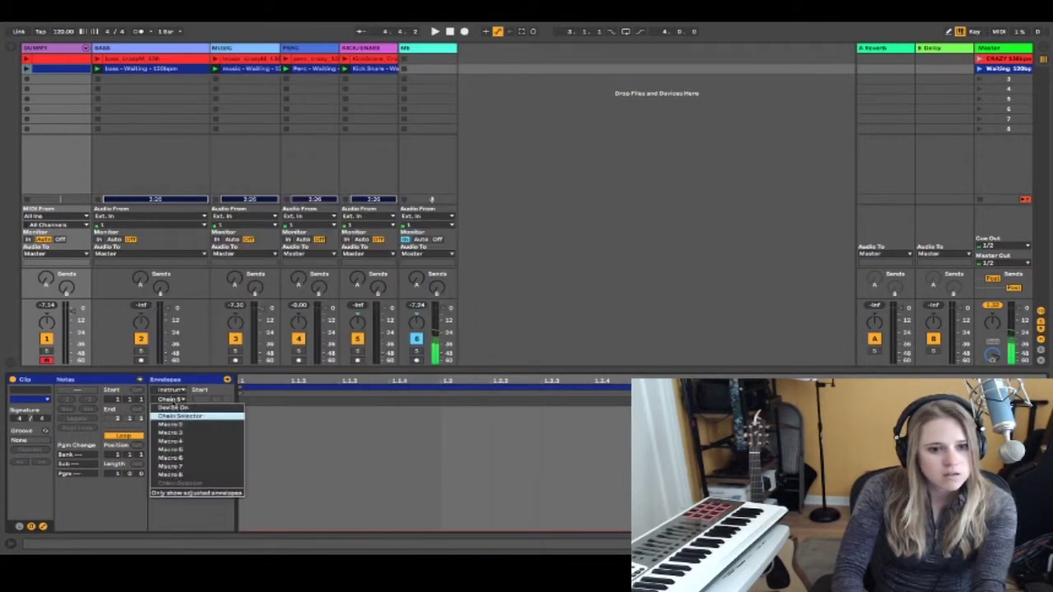
{"action": "left_click", "coordinate": [175, 417]}
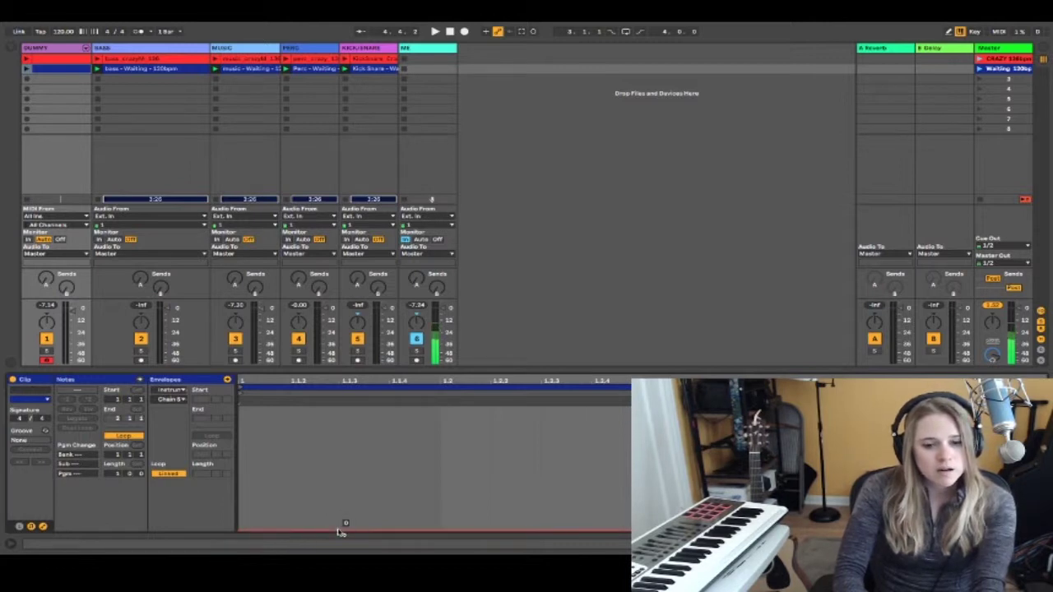
{"action": "left_click_drag", "start_coordinate": [342, 532], "coordinate": [339, 423]}
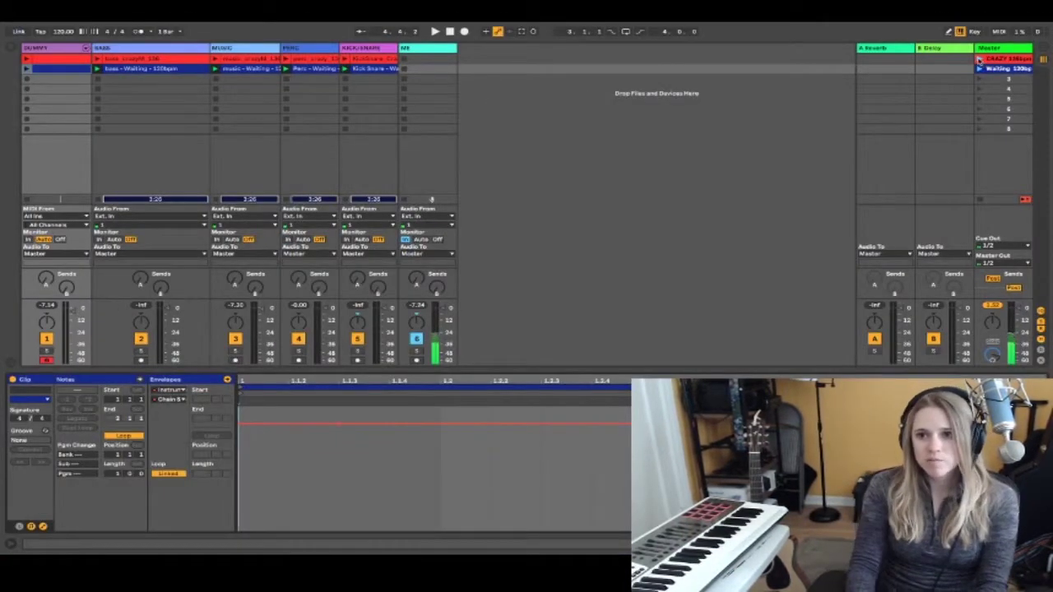
Launch the CRAZY and Waiting scenes in turn to test the automatic chain switching, and stop playback
{"action": "left_click", "coordinate": [977, 59]}
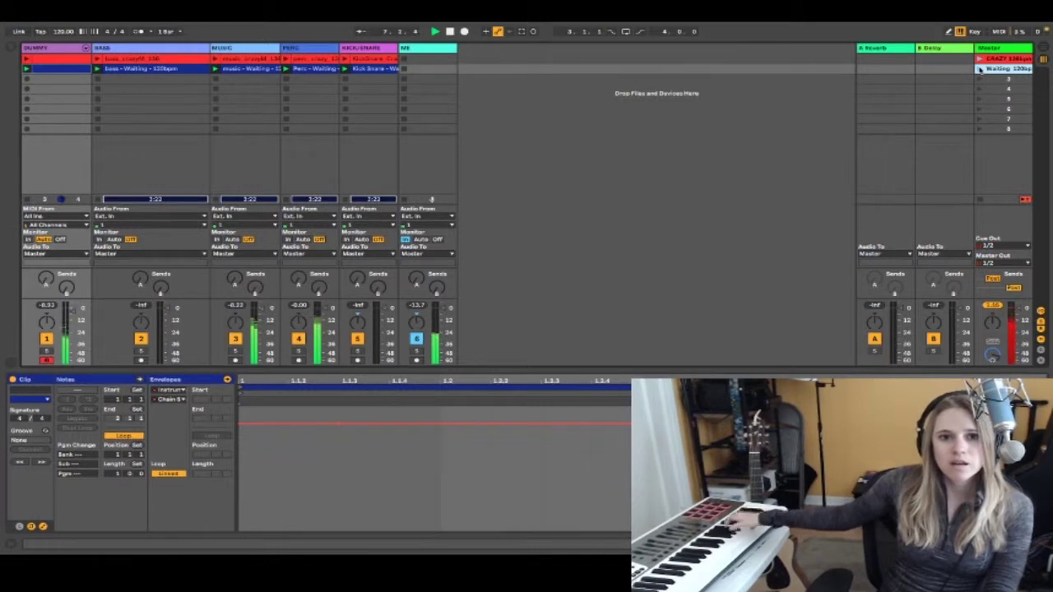
{"action": "key", "text": "space"}
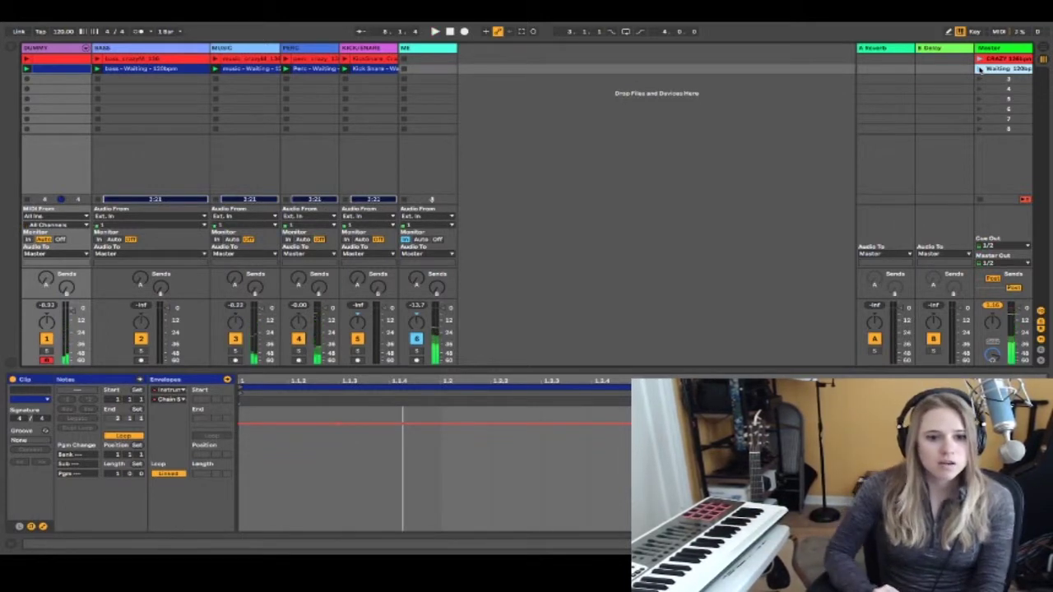